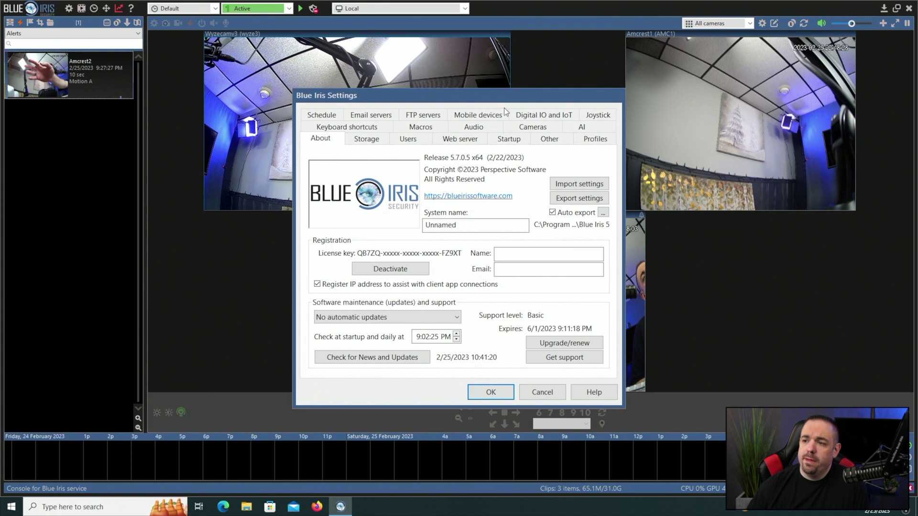
Enable the AI server for objects and faces in the settings, with auto start/stop with Blue Iris on and GPU use off.
{"action": "left_click", "coordinate": [583, 128]}
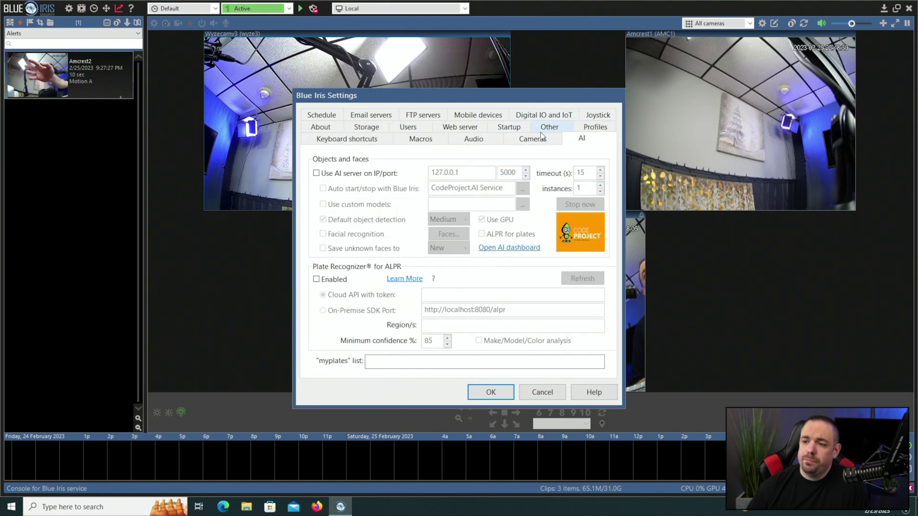
{"action": "left_click", "coordinate": [336, 174]}
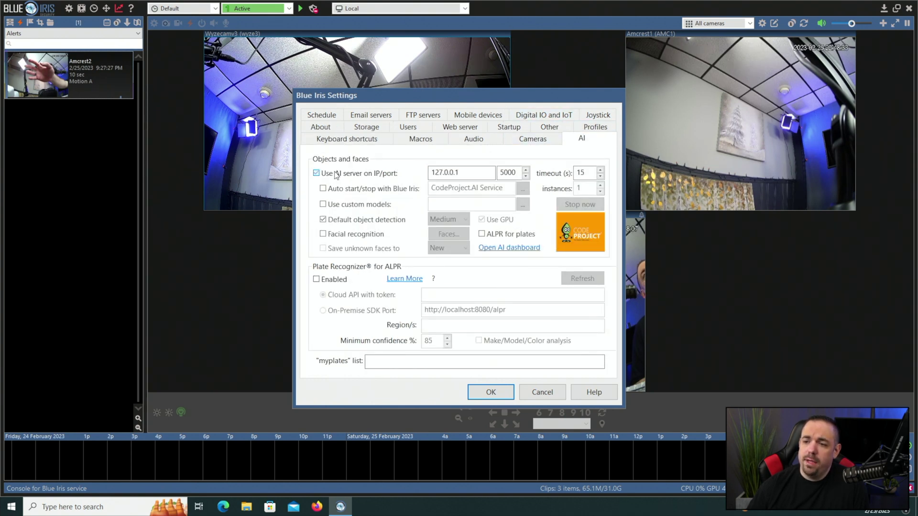
{"action": "left_click_drag", "start_coordinate": [460, 173], "coordinate": [432, 173]}
{"action": "left_click", "coordinate": [465, 172]}
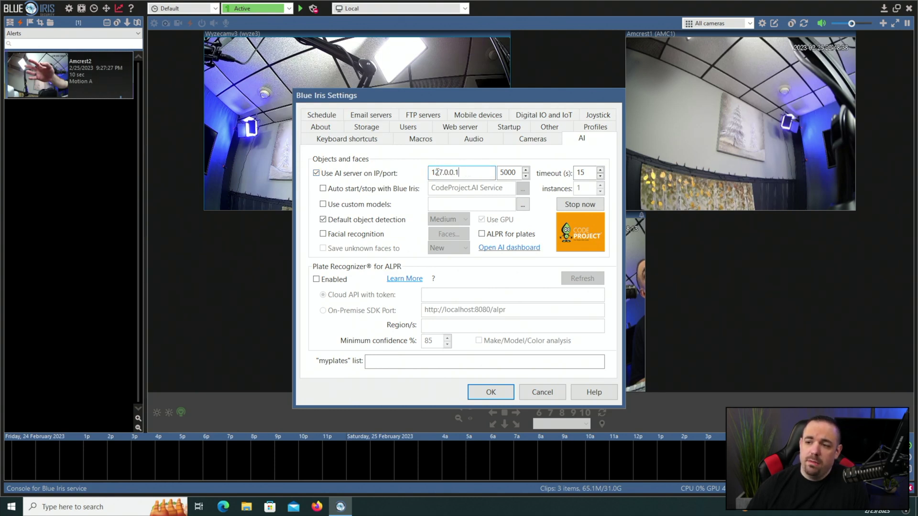
{"action": "left_click_drag", "start_coordinate": [431, 172], "coordinate": [462, 173]}
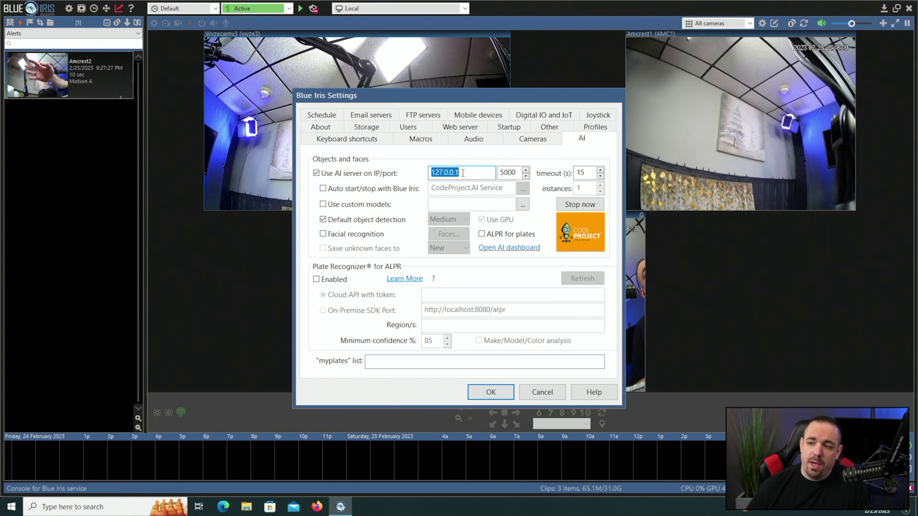
{"action": "left_click", "coordinate": [464, 173]}
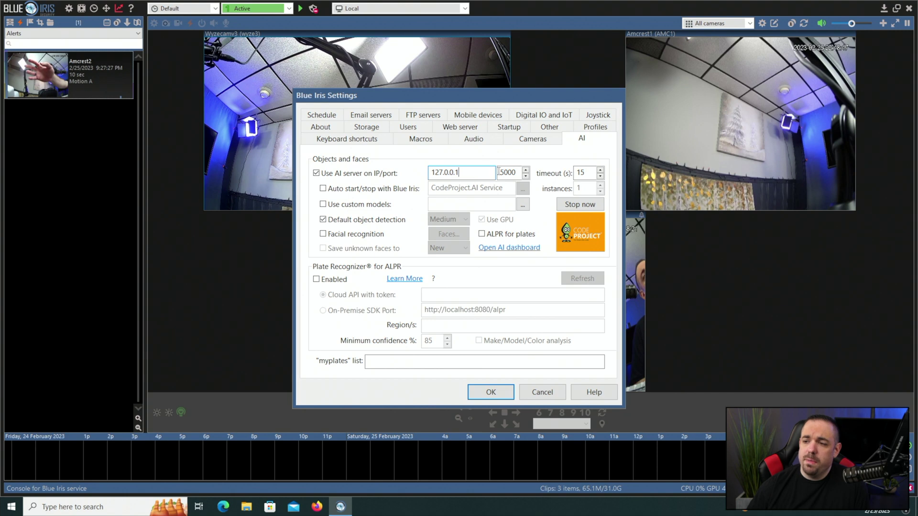
{"action": "left_click_drag", "start_coordinate": [520, 172], "coordinate": [499, 172]}
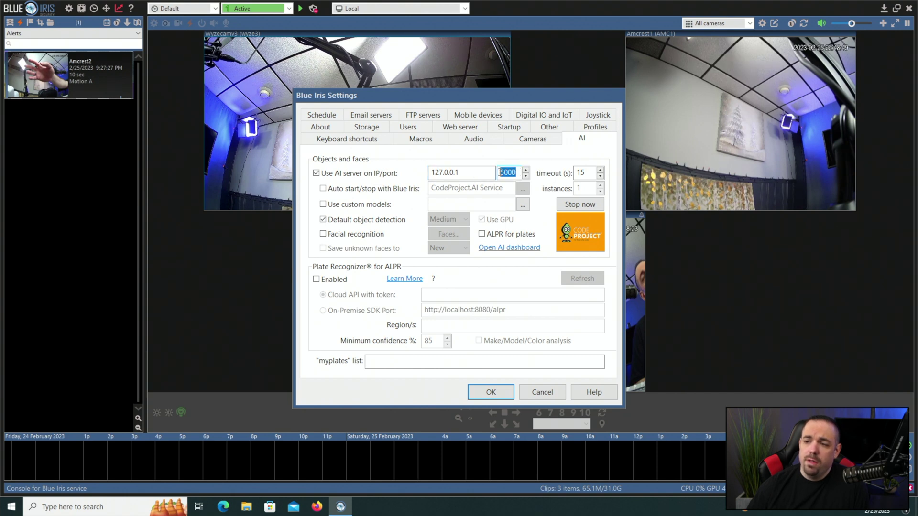
{"action": "left_click", "coordinate": [513, 172]}
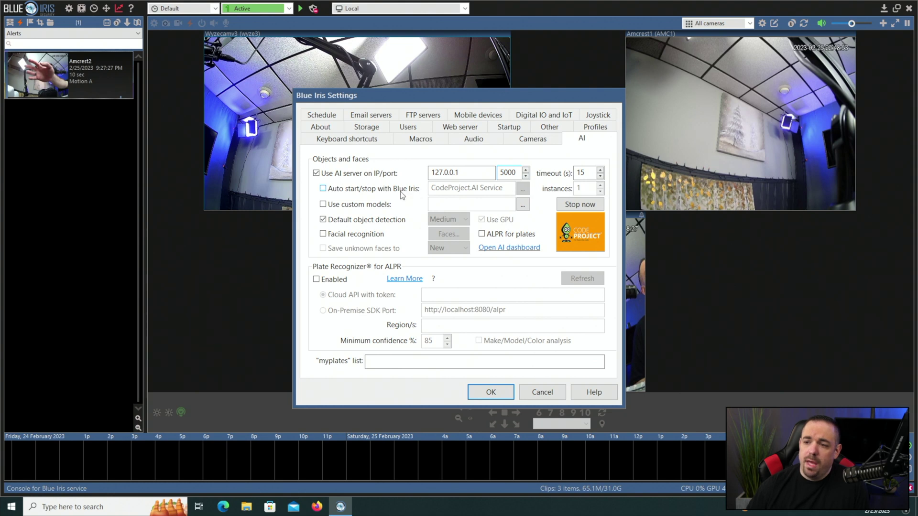
{"action": "left_click", "coordinate": [327, 189]}
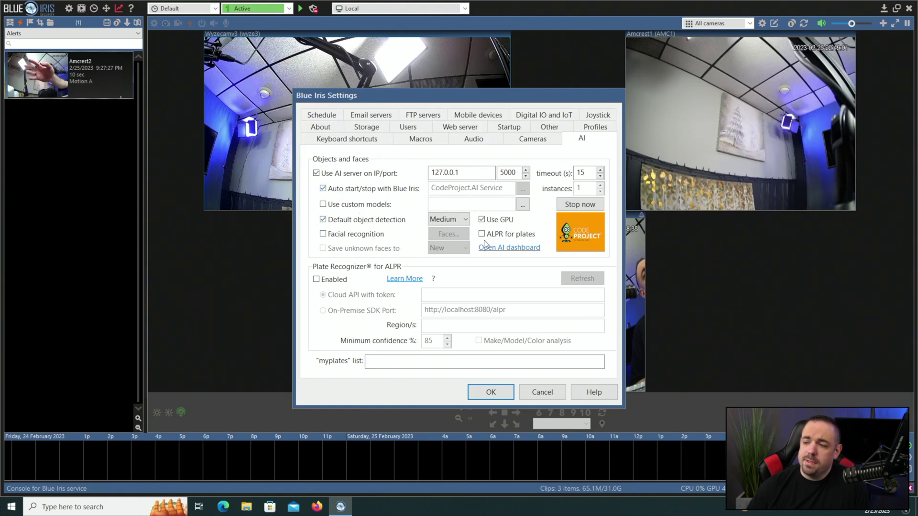
{"action": "left_click", "coordinate": [498, 219]}
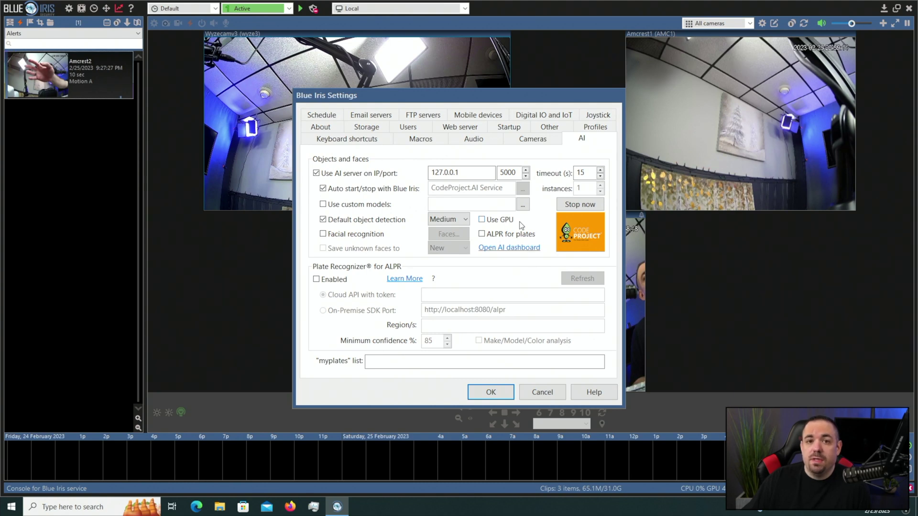
Inspect the Object Detection (YOLOv5 6.2) module's options in the AI dashboard, switch back to Blue Iris and close its settings dialog.
{"action": "left_click", "coordinate": [503, 250]}
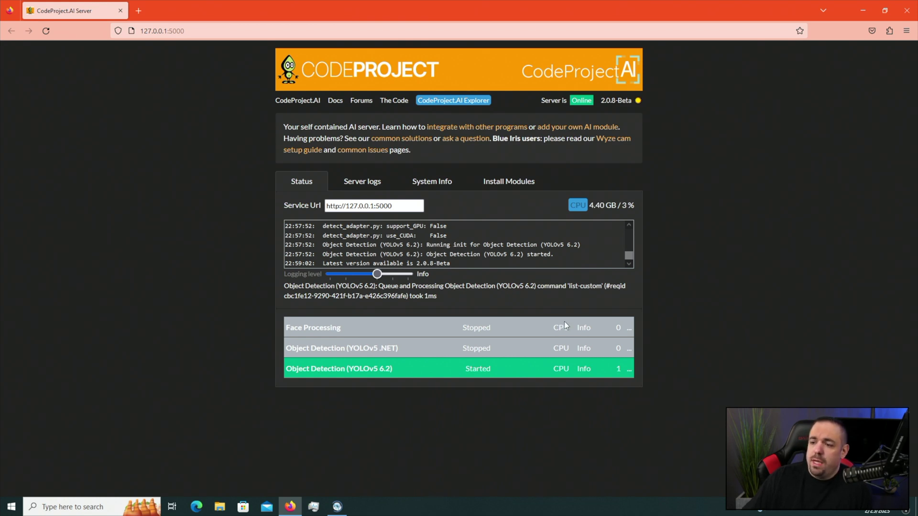
{"action": "left_click", "coordinate": [630, 371]}
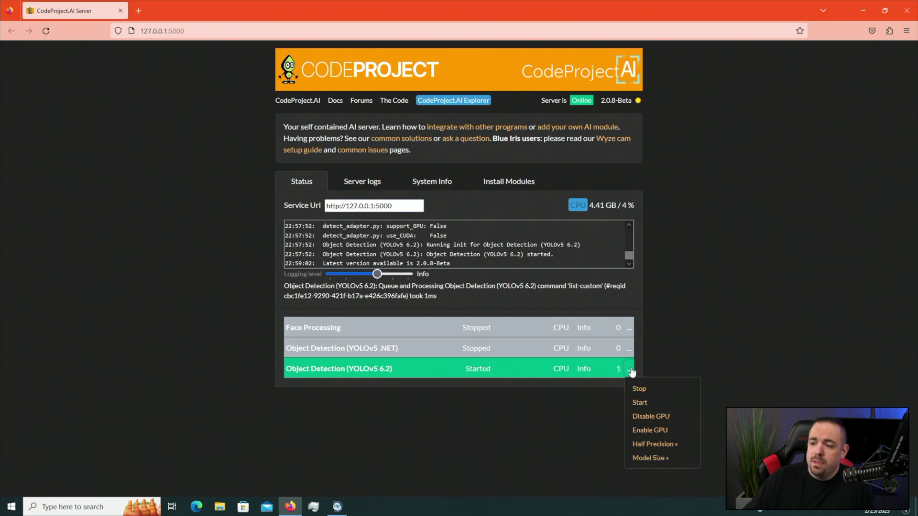
{"action": "left_click", "coordinate": [683, 362]}
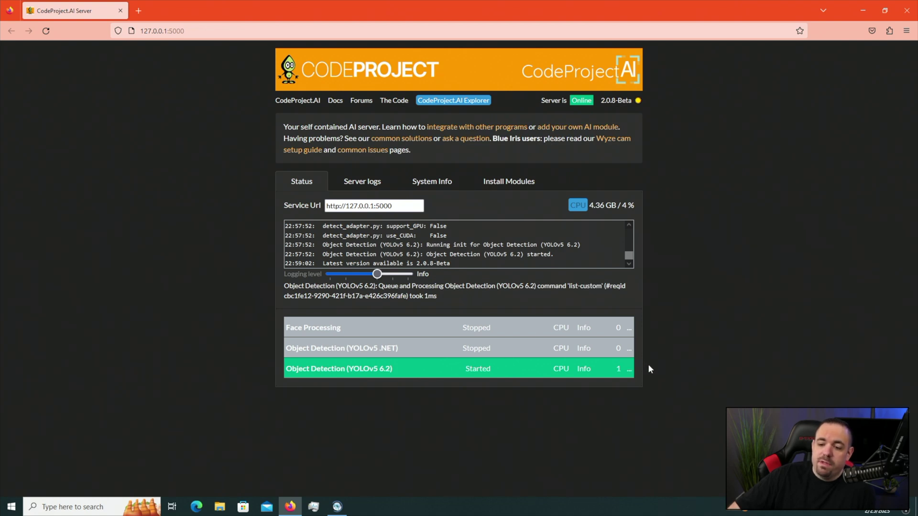
{"action": "left_click", "coordinate": [338, 506]}
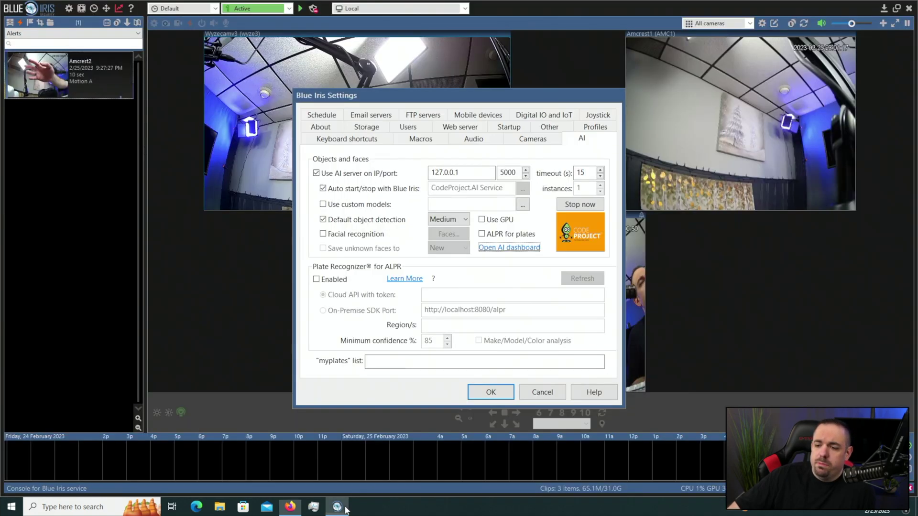
{"action": "left_click", "coordinate": [530, 393]}
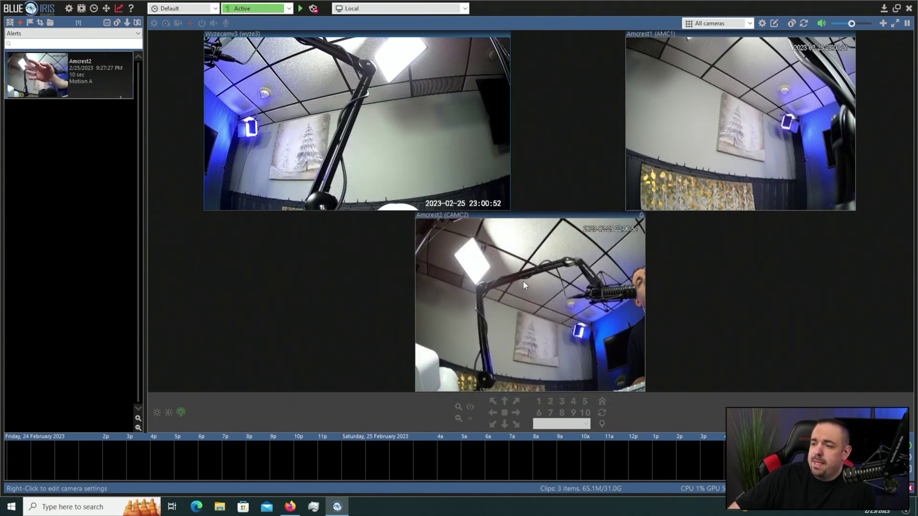
Turn off object detection in the motion sensor configuration of the Amcrest2 camera's trigger settings.
{"action": "right_click", "coordinate": [540, 260]}
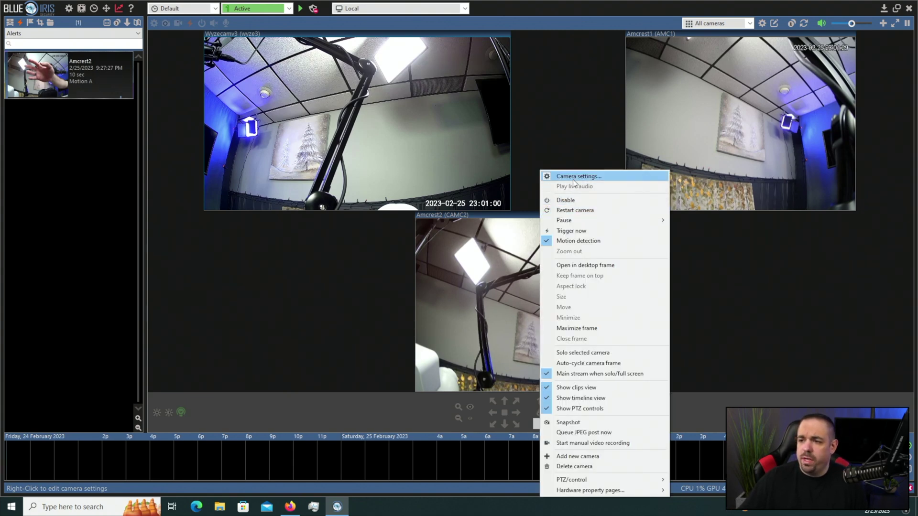
{"action": "left_click", "coordinate": [573, 180]}
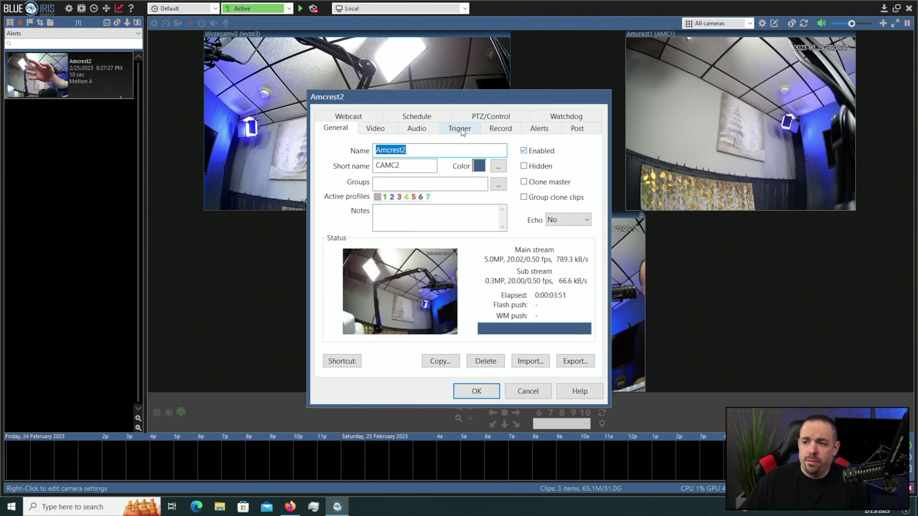
{"action": "left_click", "coordinate": [460, 129]}
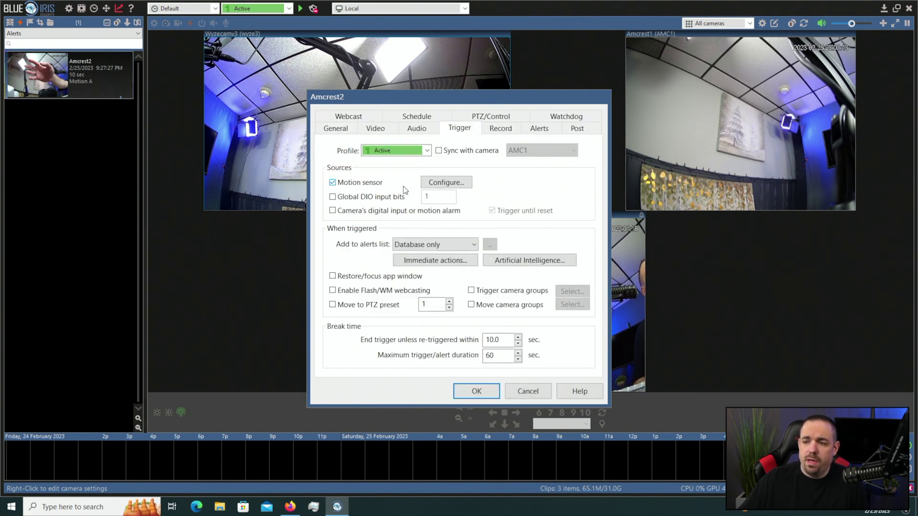
{"action": "left_click", "coordinate": [447, 183]}
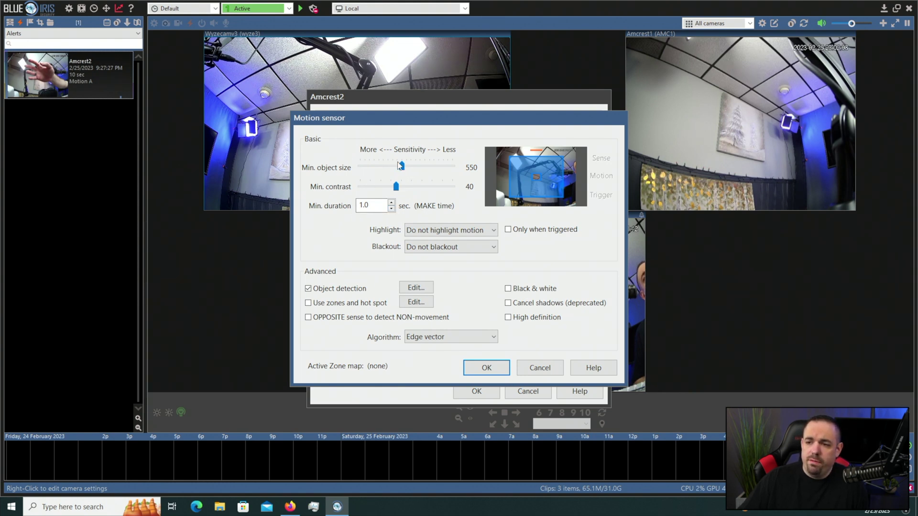
{"action": "left_click", "coordinate": [401, 165]}
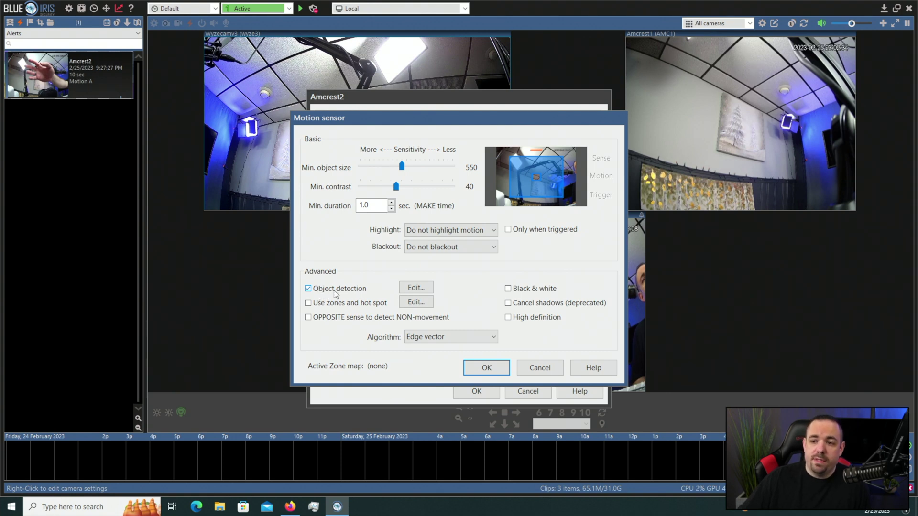
{"action": "left_click", "coordinate": [308, 289]}
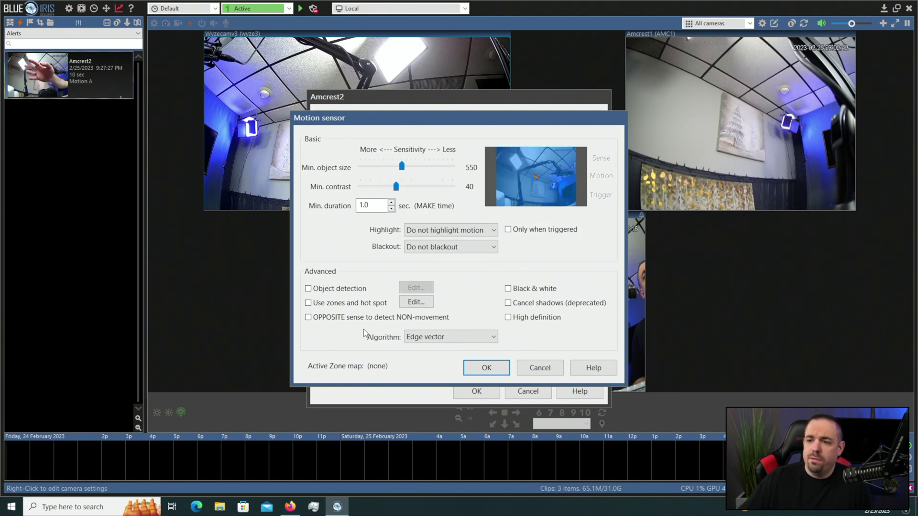
{"action": "left_click", "coordinate": [484, 368]}
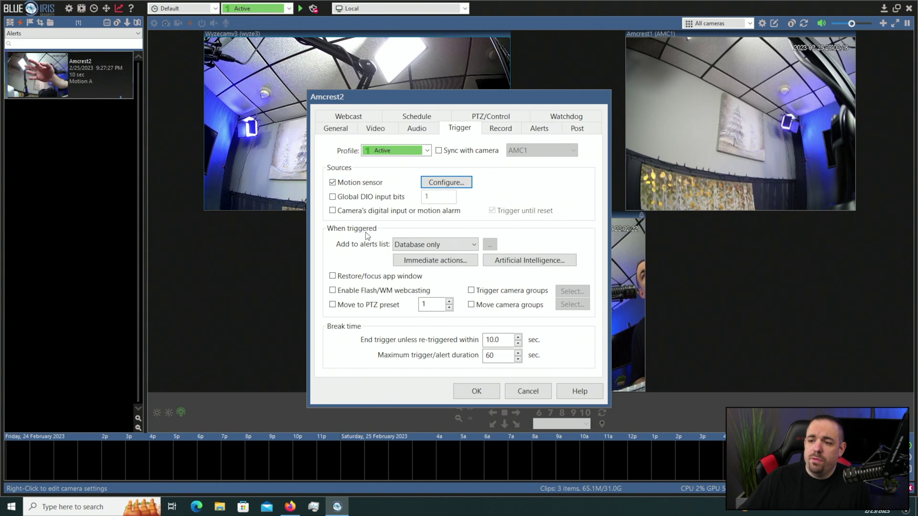
Choose CodeProject.AI or DeepStack as the alert confirmation method for the Amcrest2 trigger and check the list of objects to confirm.
{"action": "left_click", "coordinate": [522, 263]}
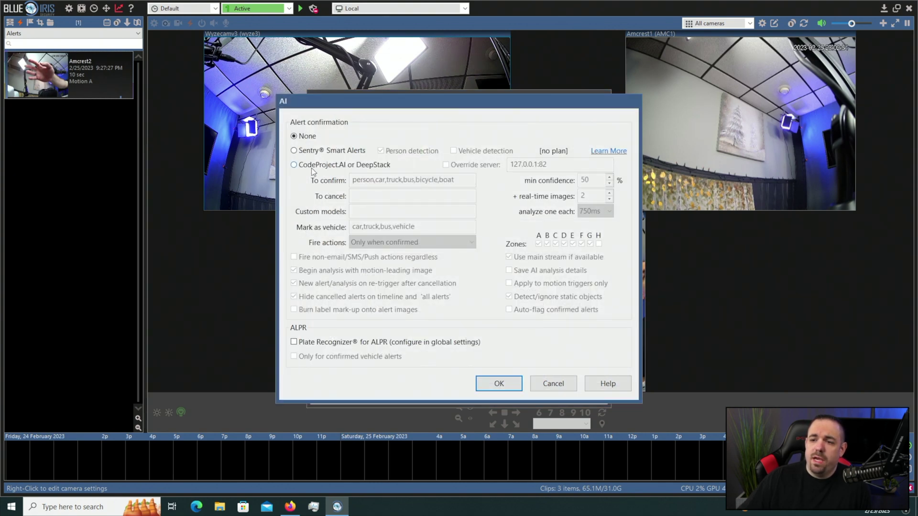
{"action": "left_click", "coordinate": [294, 165]}
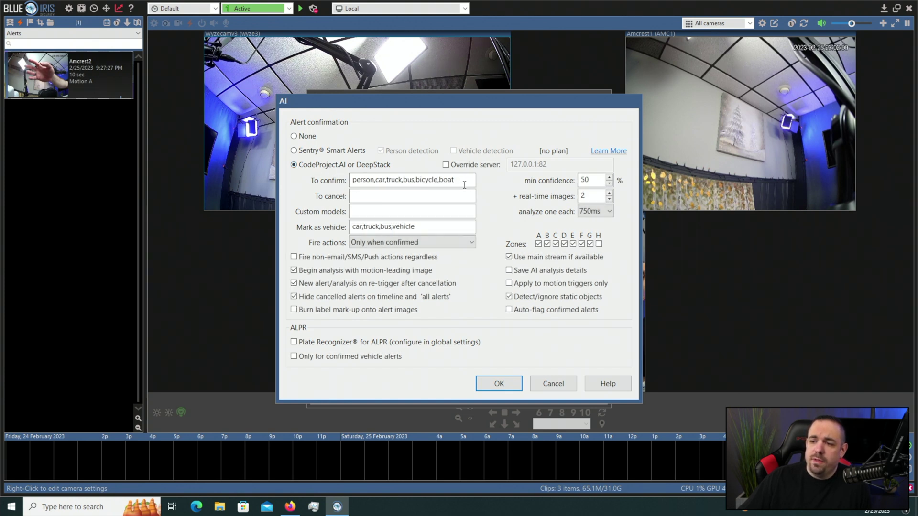
{"action": "left_click_drag", "start_coordinate": [467, 180], "coordinate": [360, 186]}
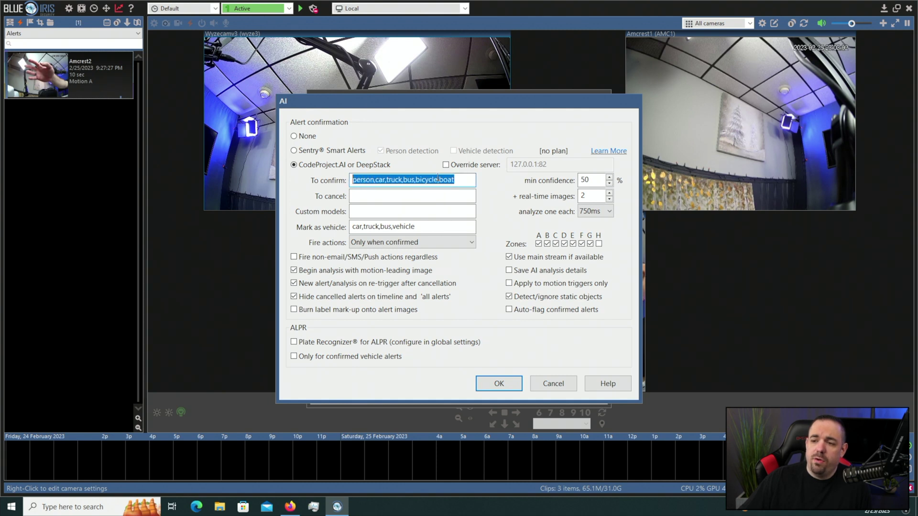
{"action": "left_click", "coordinate": [456, 178]}
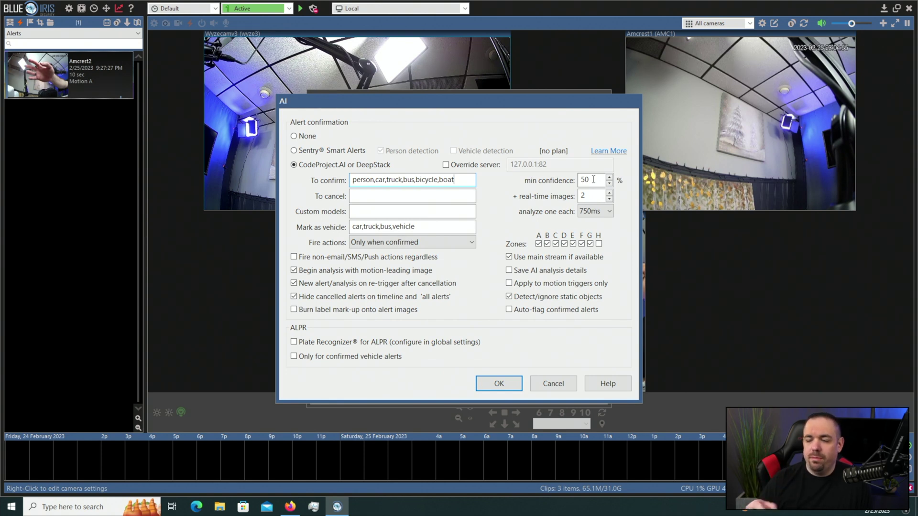
Review the number of real-time images and the available analysis intervals in the camera's AI settings.
{"action": "left_click", "coordinate": [590, 197]}
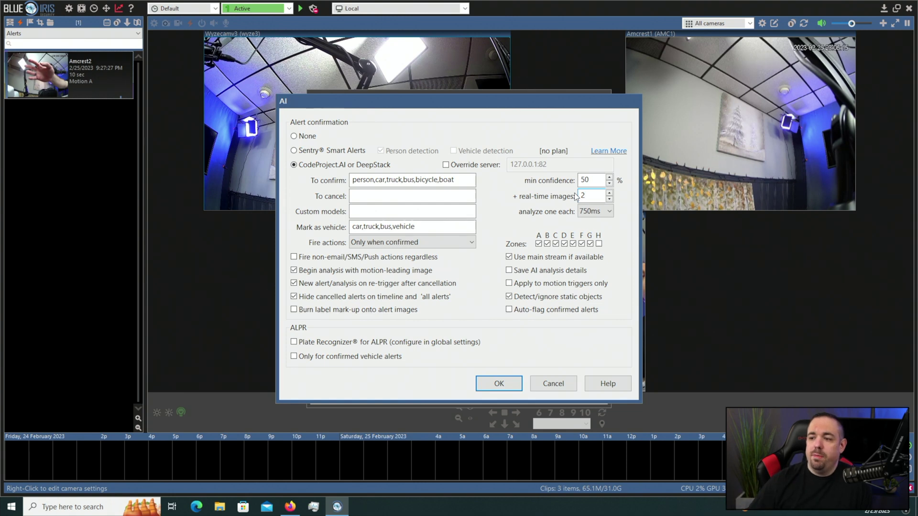
{"action": "left_click", "coordinate": [604, 211]}
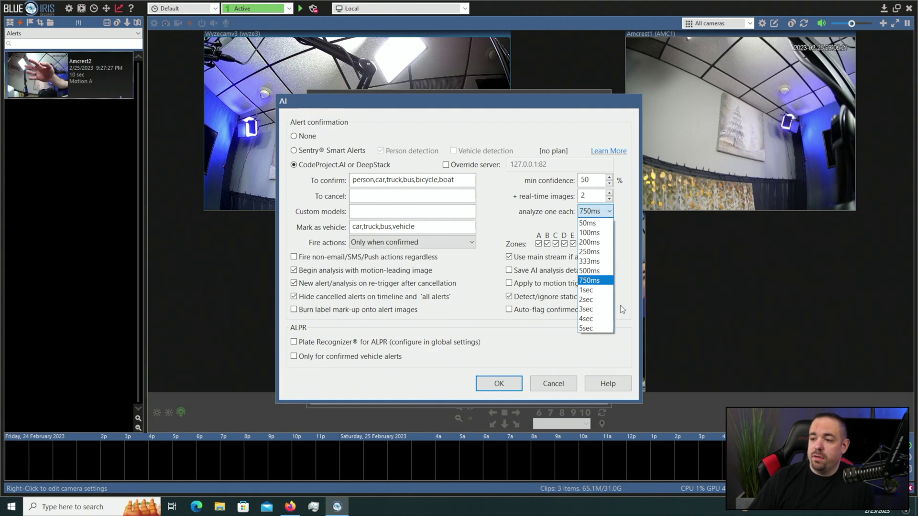
{"action": "left_click", "coordinate": [620, 239]}
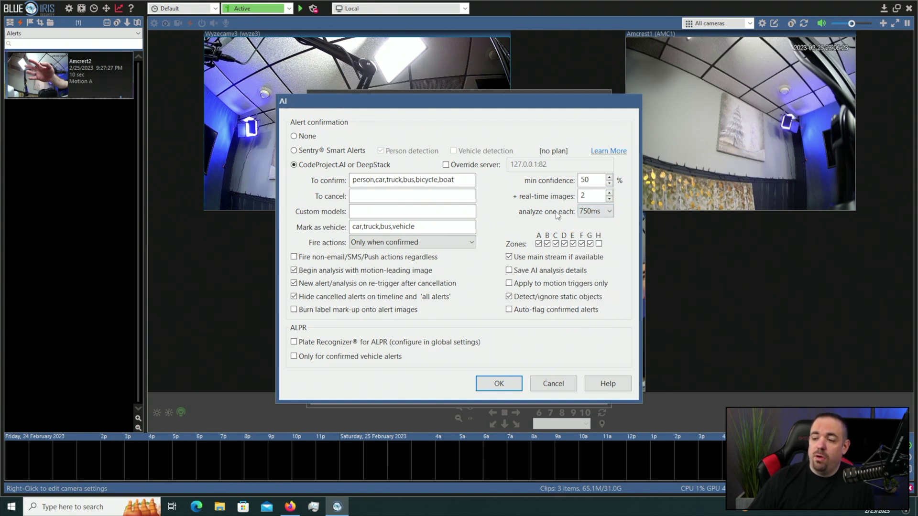
{"action": "left_click_drag", "start_coordinate": [598, 195], "coordinate": [577, 193]}
{"action": "type", "text": "2"}
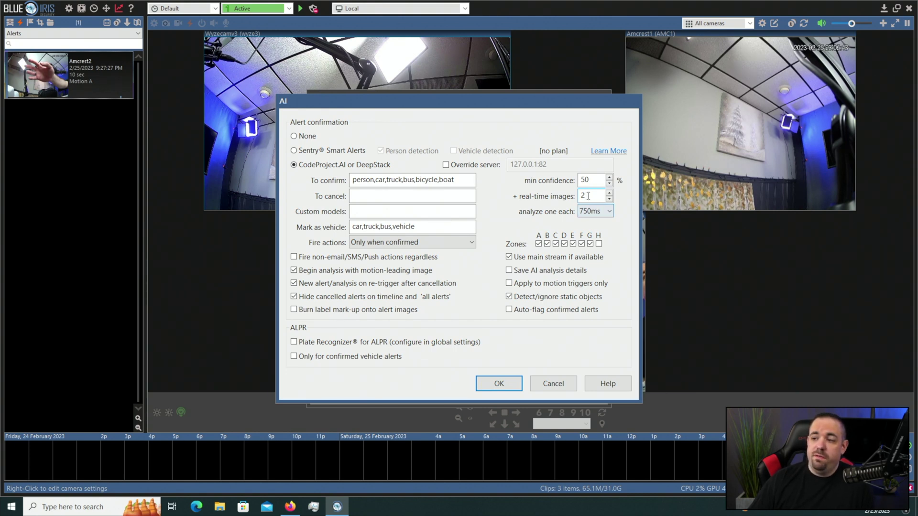
{"action": "left_click_drag", "start_coordinate": [587, 196], "coordinate": [575, 201]}
Set the camera's AI analysis to 5 real-time images with one analyzed each 100ms.
{"action": "left_click", "coordinate": [594, 195]}
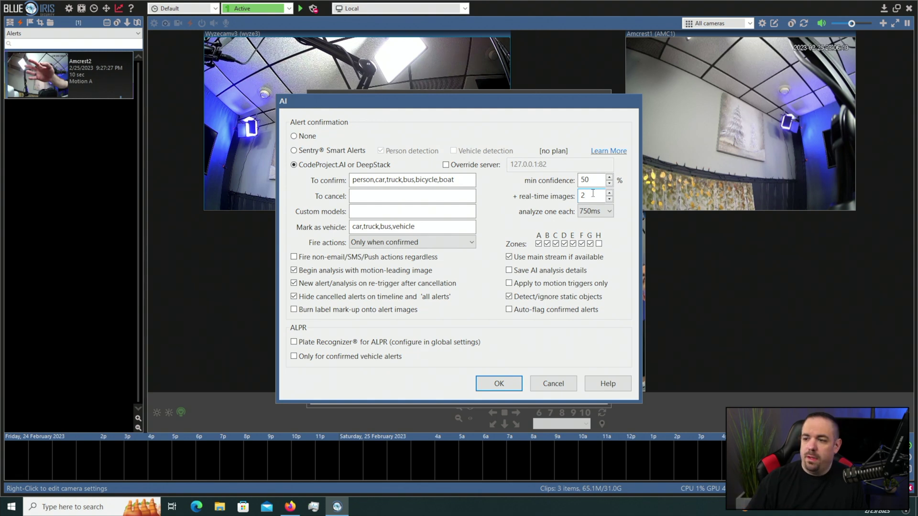
{"action": "key", "text": "BackSpace"}
{"action": "type", "text": "5"}
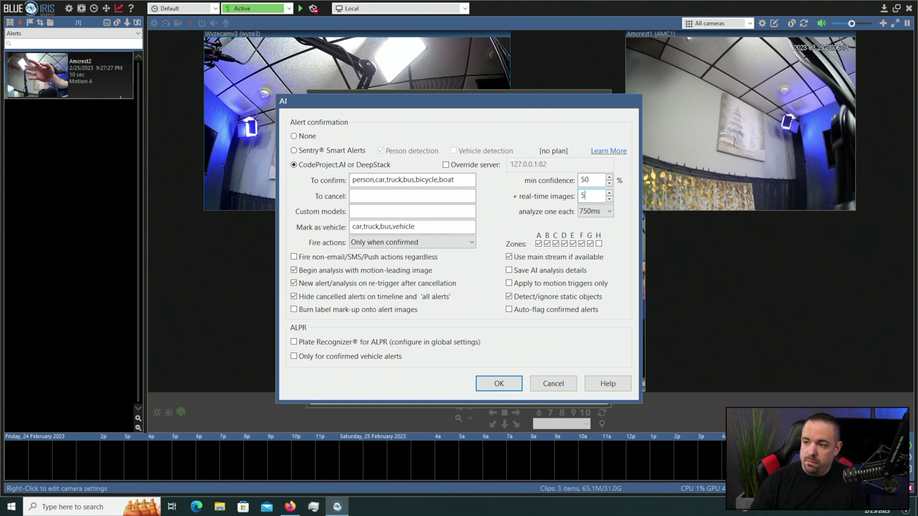
{"action": "left_click", "coordinate": [595, 211]}
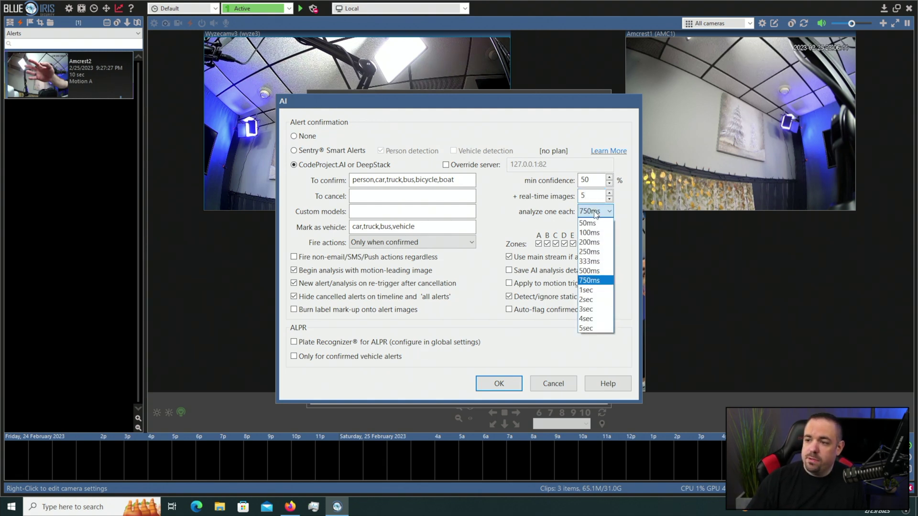
{"action": "left_click", "coordinate": [598, 232]}
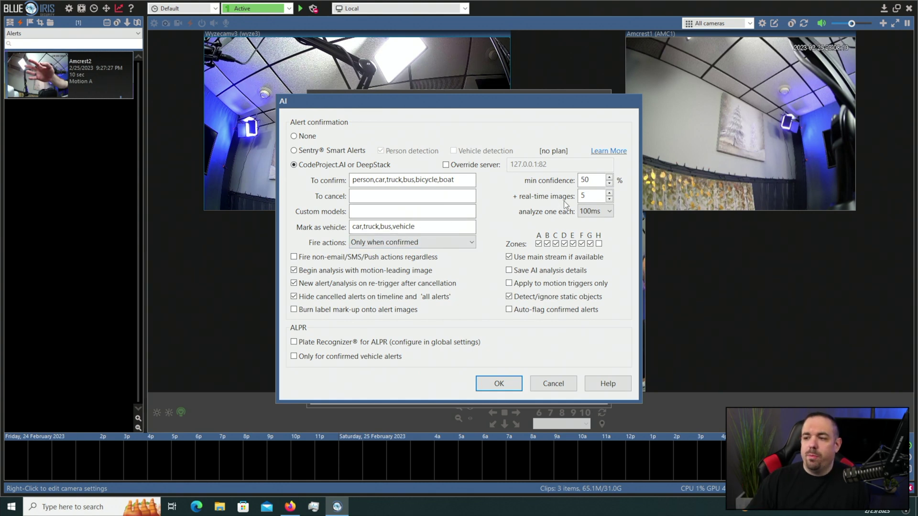
Set the AI analysis to 2 real-time images with one analyzed each 750ms, and turn off beginning analysis with the motion-leading image.
{"action": "double_click", "coordinate": [585, 194]}
{"action": "key", "text": "BackSpace"}
{"action": "type", "text": "2"}
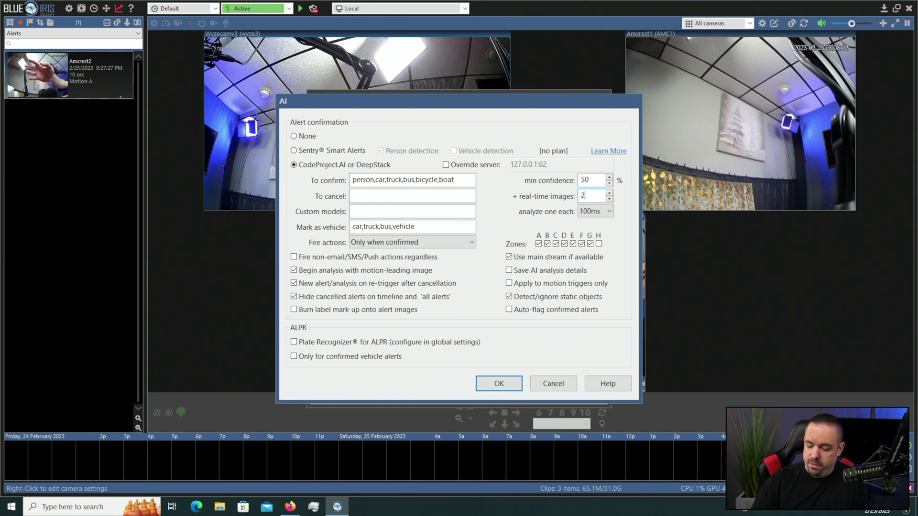
{"action": "left_click", "coordinate": [593, 211]}
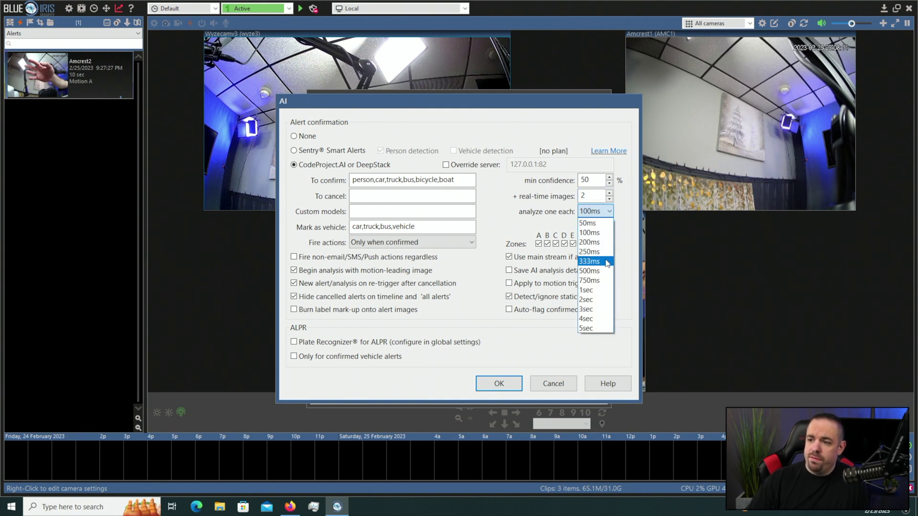
{"action": "left_click", "coordinate": [607, 280]}
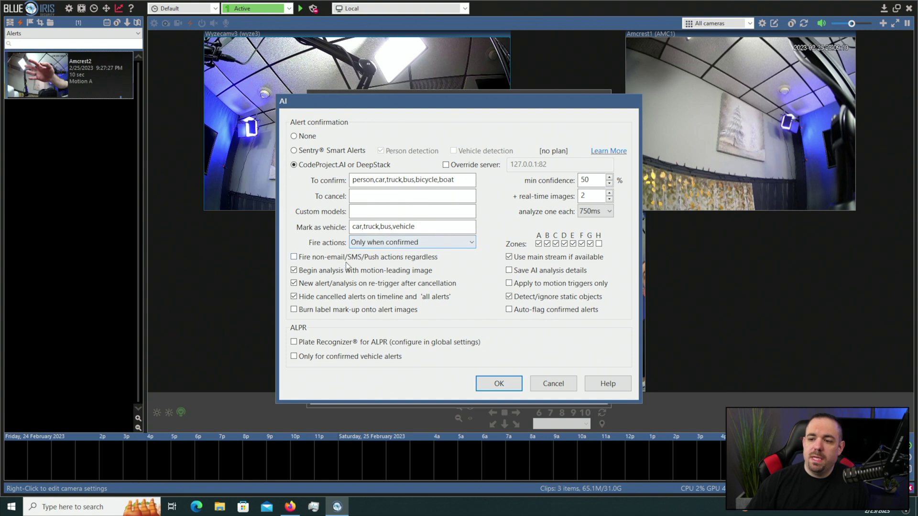
{"action": "left_click", "coordinate": [362, 273]}
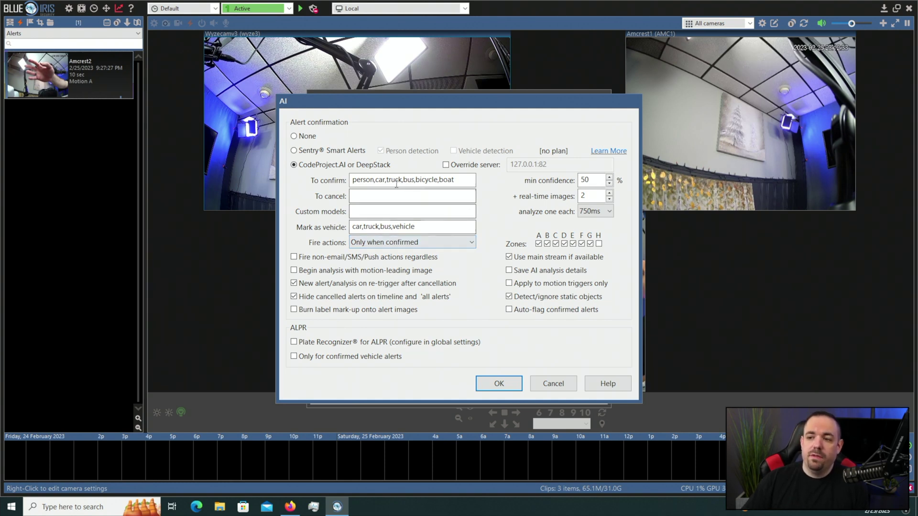
Review the fire actions choices, and switch the option to fire non-email/SMS/Push actions regardless on and back off.
{"action": "left_click", "coordinate": [403, 242]}
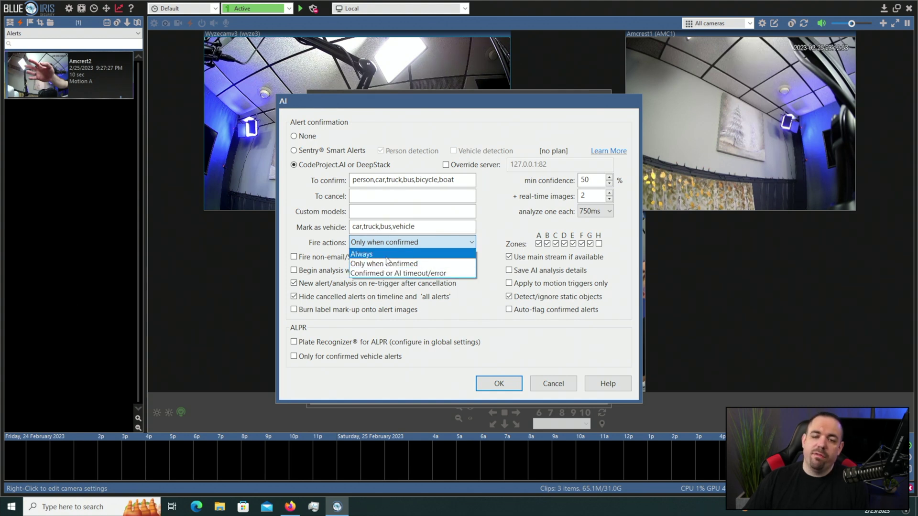
{"action": "left_click", "coordinate": [328, 260]}
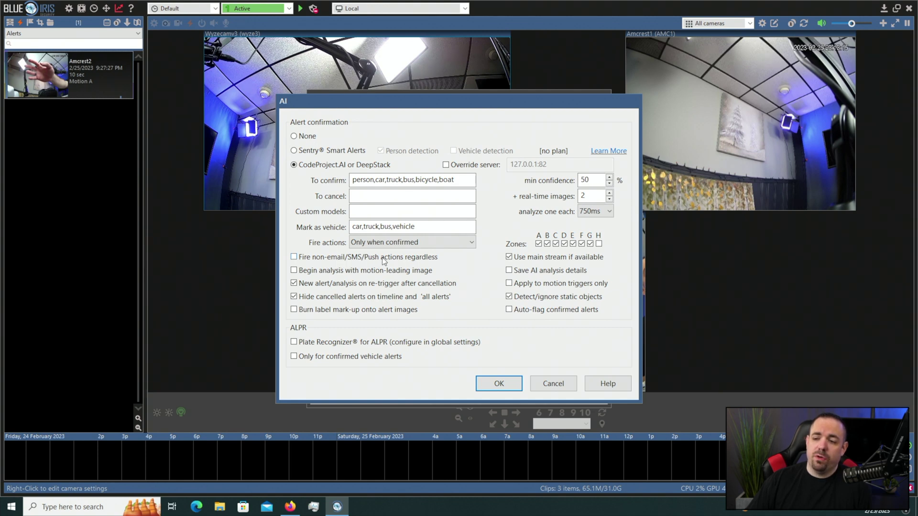
{"action": "left_click", "coordinate": [308, 258]}
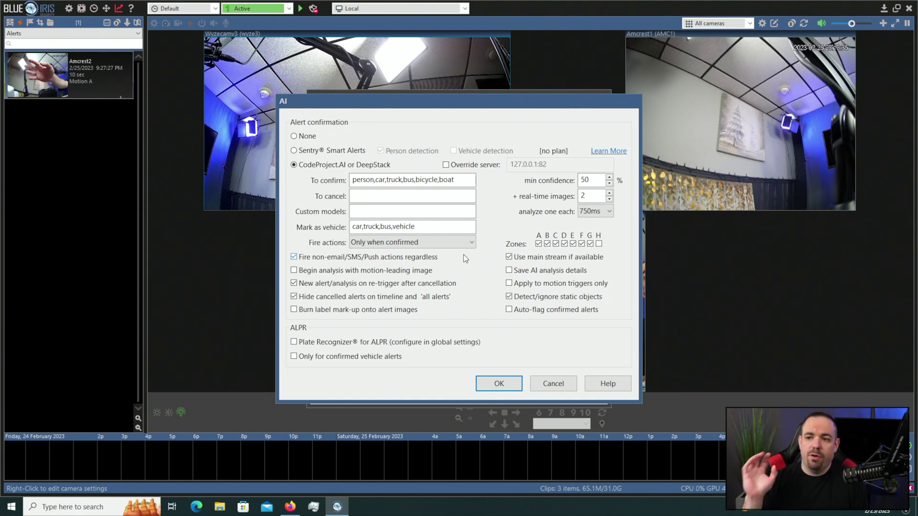
{"action": "left_click", "coordinate": [362, 259]}
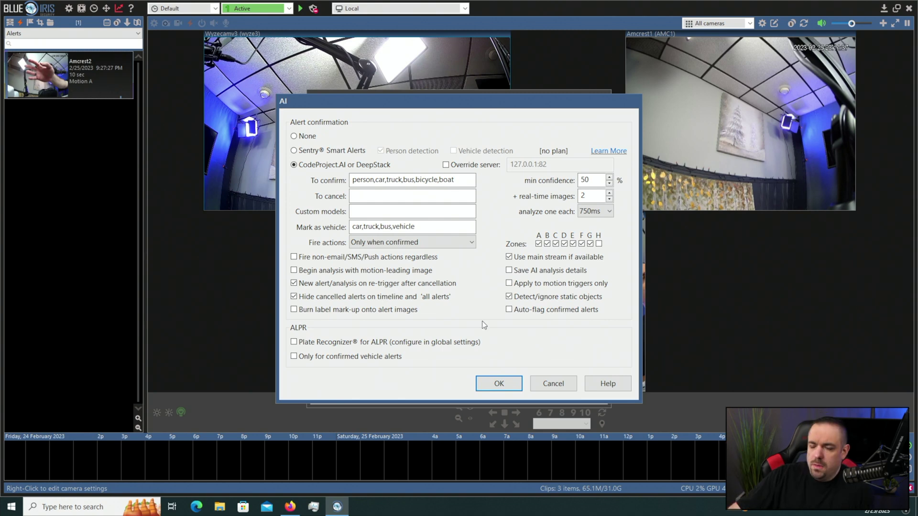
Save the AI and camera settings of Amcrest2, and view its live feed full size while testing the motion trigger.
{"action": "left_click", "coordinate": [499, 384]}
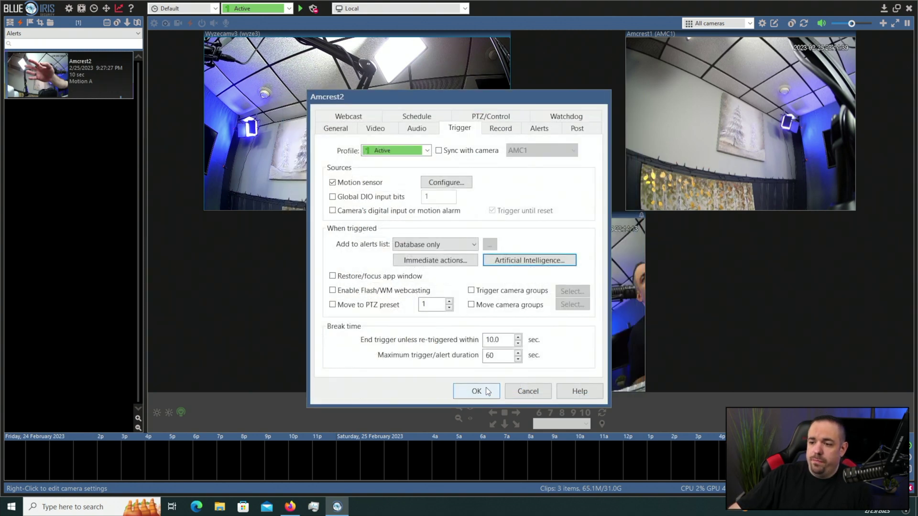
{"action": "left_click", "coordinate": [485, 392]}
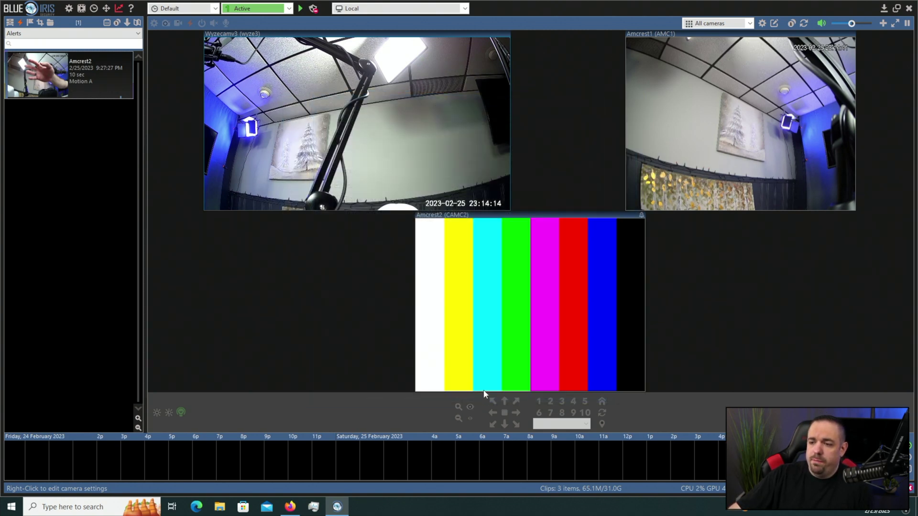
{"action": "double_click", "coordinate": [505, 279]}
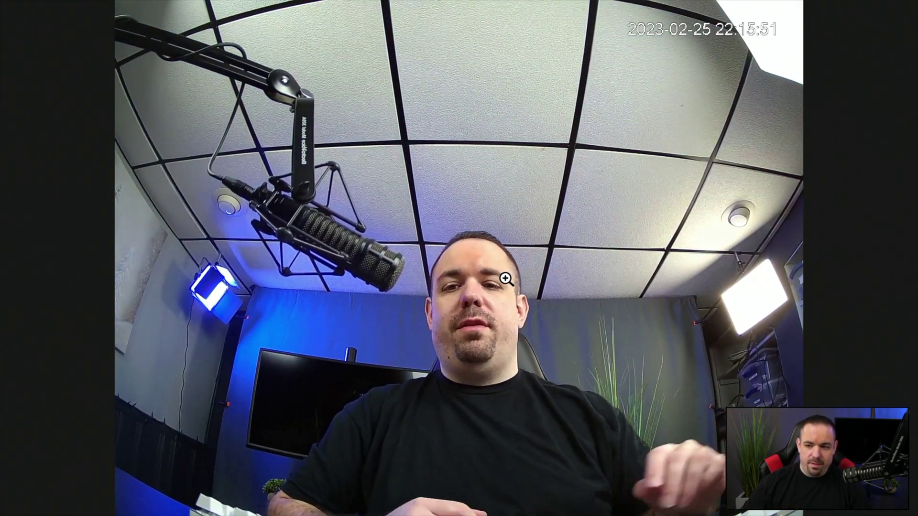
{"action": "left_click", "coordinate": [506, 278]}
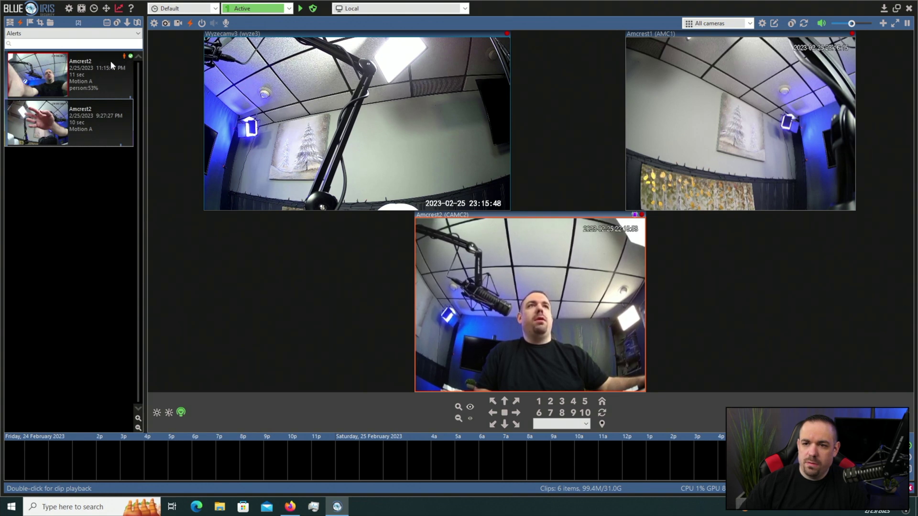
Check the motion and AI entries in the status log after each Amcrest2 trigger, and close the log.
{"action": "left_click", "coordinate": [120, 10]}
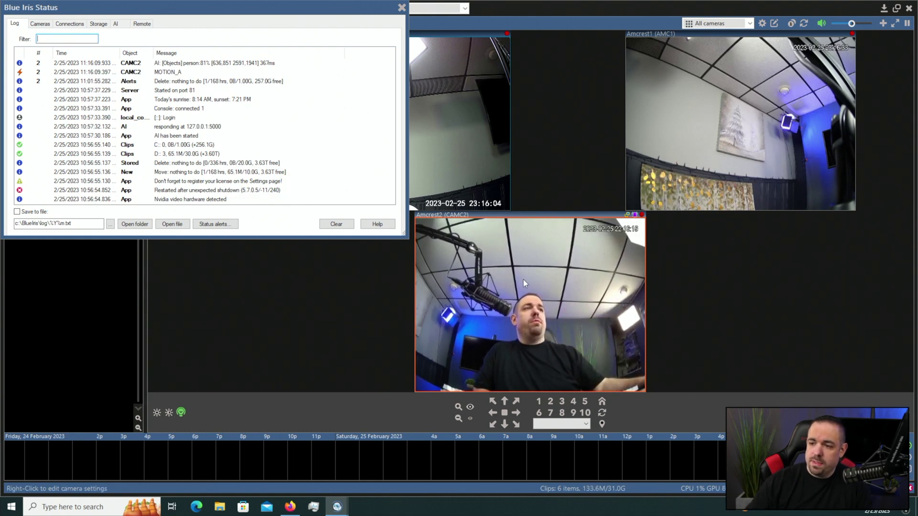
{"action": "left_click", "coordinate": [262, 64]}
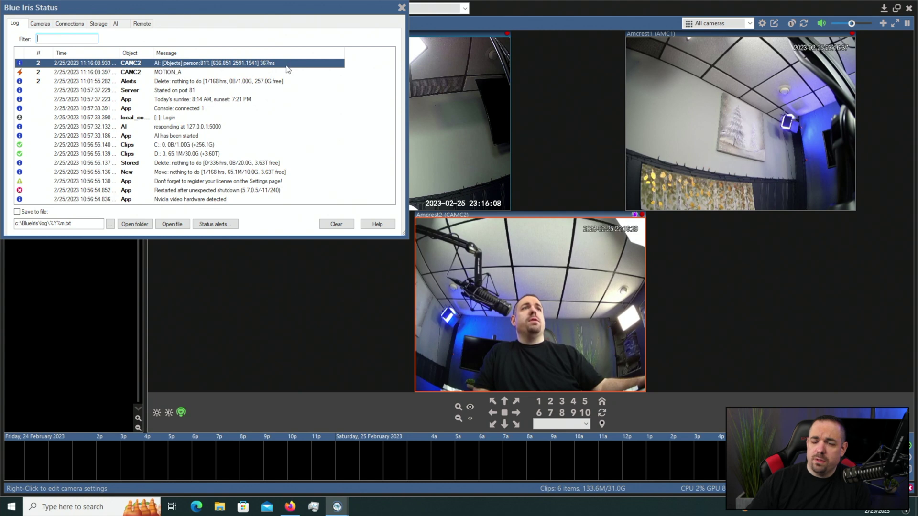
{"action": "left_click", "coordinate": [278, 82]}
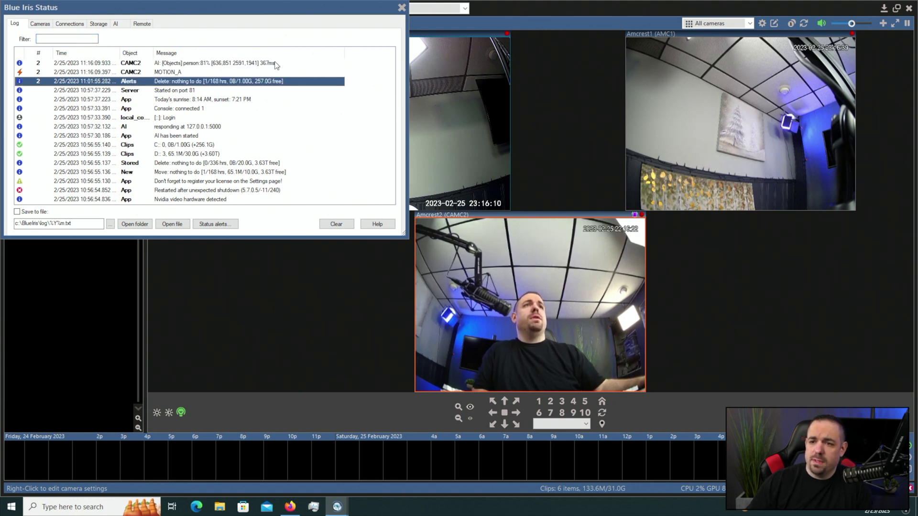
{"action": "key", "text": "Escape"}
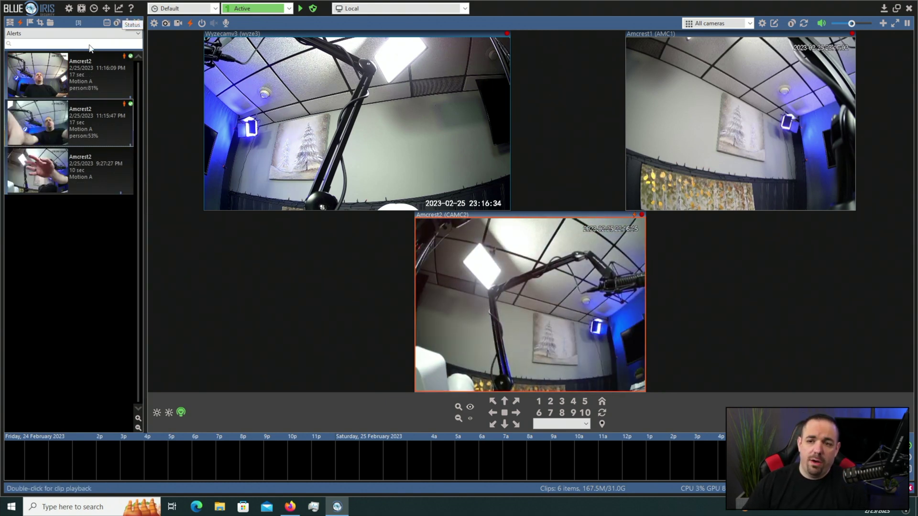
{"action": "left_click", "coordinate": [117, 10]}
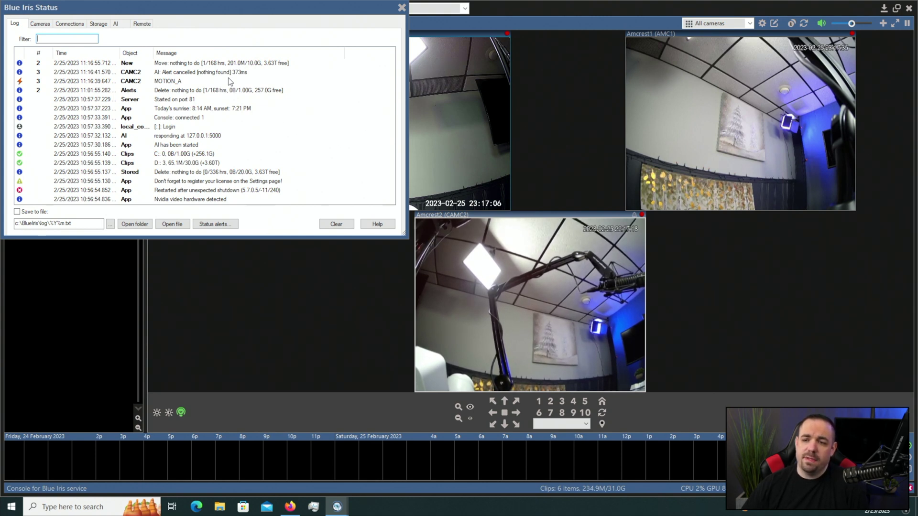
{"action": "left_click", "coordinate": [402, 8]}
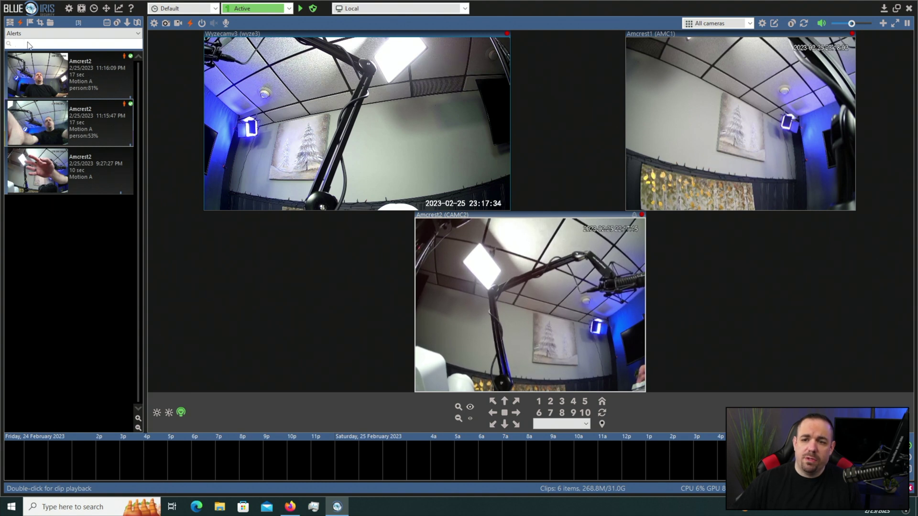
Search the alerts list for "person" and for "car", and clear the search.
{"action": "type", "text": "person"}
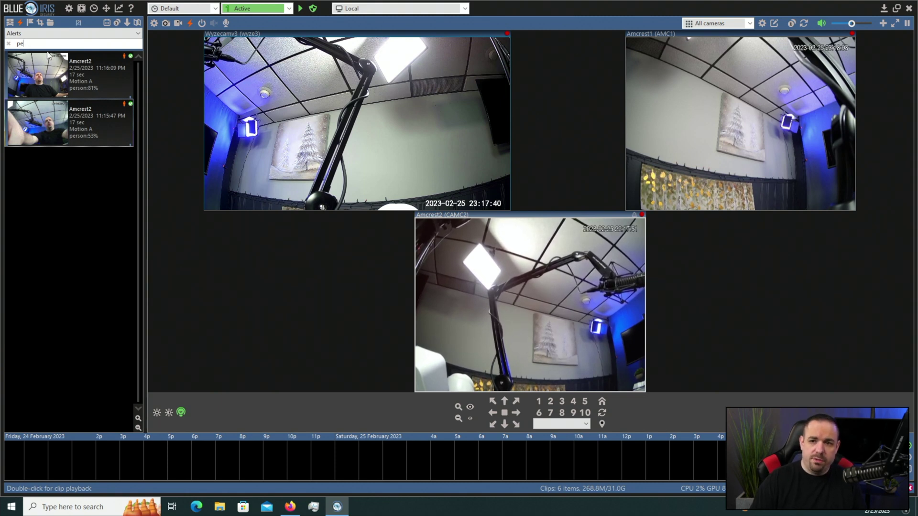
{"action": "key", "text": "BackSpace"}
{"action": "key", "text": "BackSpace"}
{"action": "key", "text": "BackSpace"}
{"action": "key", "text": "BackSpace"}
{"action": "key", "text": "BackSpace"}
{"action": "key", "text": "BackSpace"}
{"action": "type", "text": "car"}
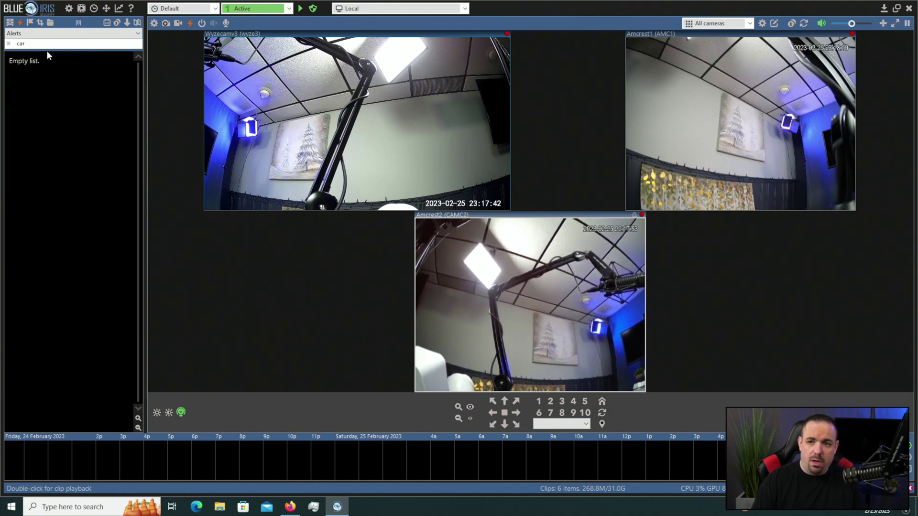
{"action": "key", "text": "BackSpace"}
{"action": "key", "text": "BackSpace"}
{"action": "key", "text": "BackSpace"}
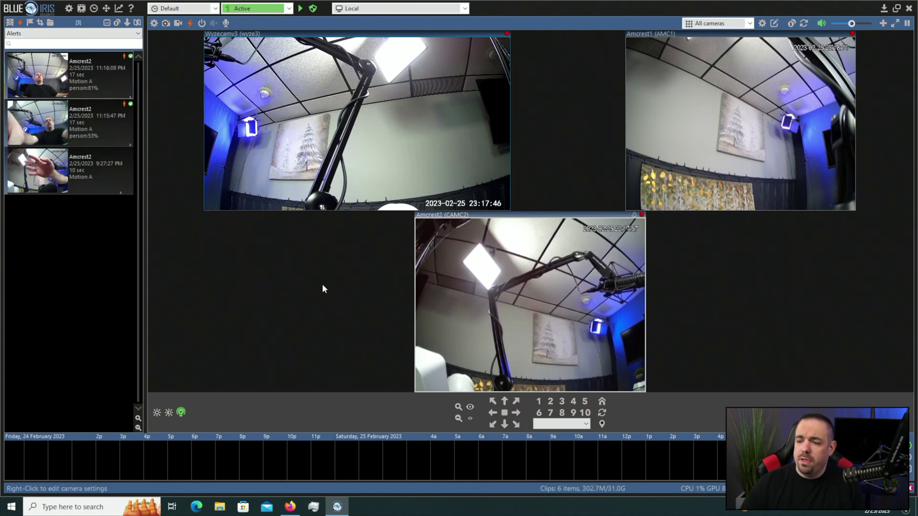
Switch to the CodeProject.AI Server page in Firefox and examine the object detection requests in its status log.
{"action": "left_click", "coordinate": [290, 506]}
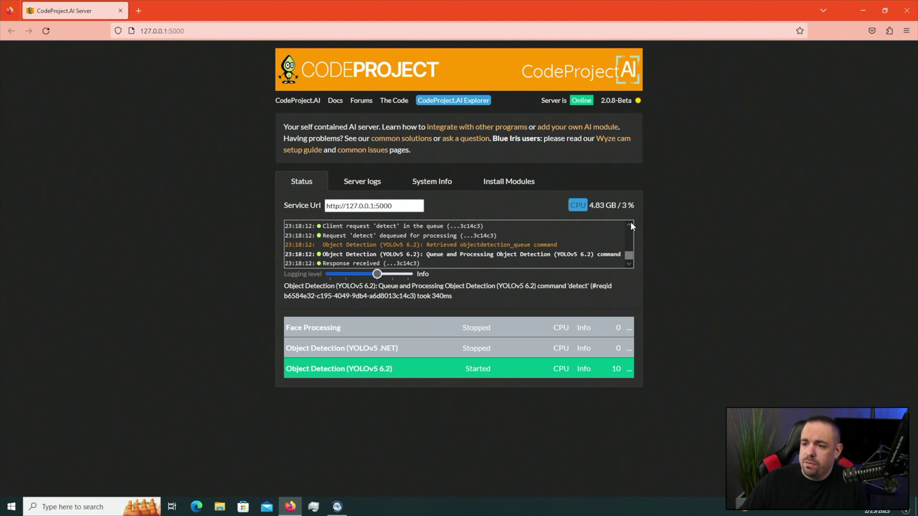
{"action": "scroll", "coordinate": [630, 222], "scroll_direction": "up", "scroll_amount": 3}
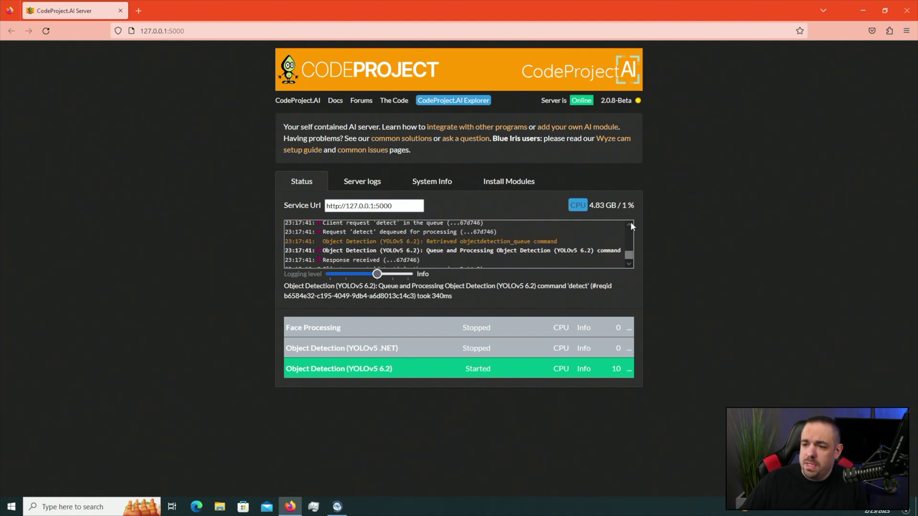
{"action": "scroll", "coordinate": [631, 226], "scroll_direction": "up", "scroll_amount": 1}
{"action": "scroll", "coordinate": [631, 226], "scroll_direction": "up", "scroll_amount": 1}
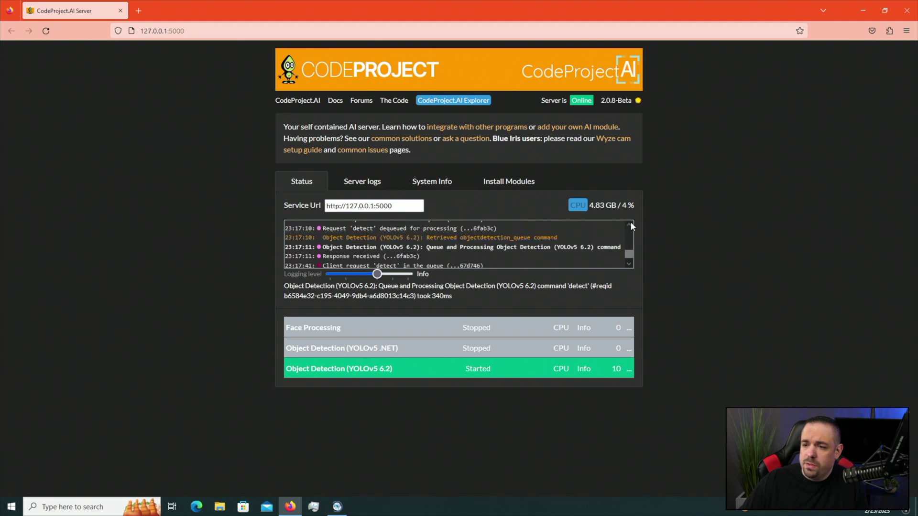
{"action": "left_click", "coordinate": [630, 223]}
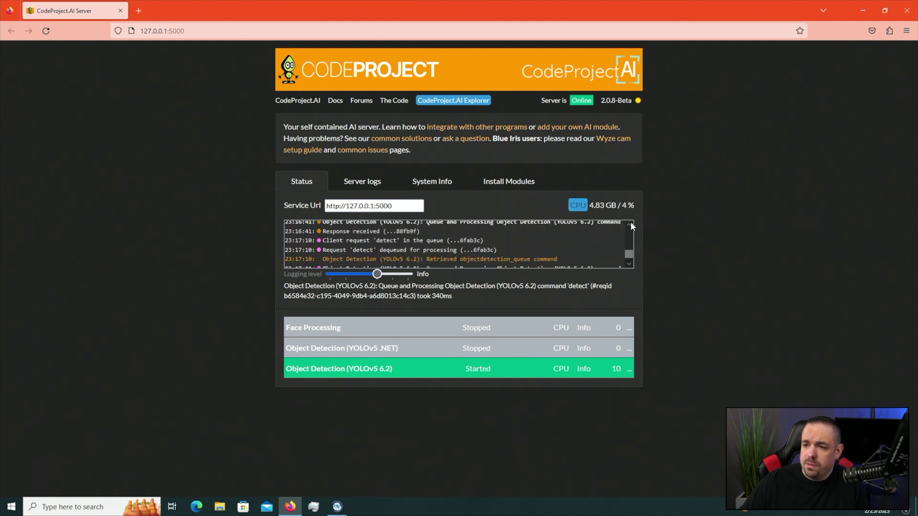
{"action": "left_click", "coordinate": [630, 224]}
{"action": "left_click", "coordinate": [630, 224]}
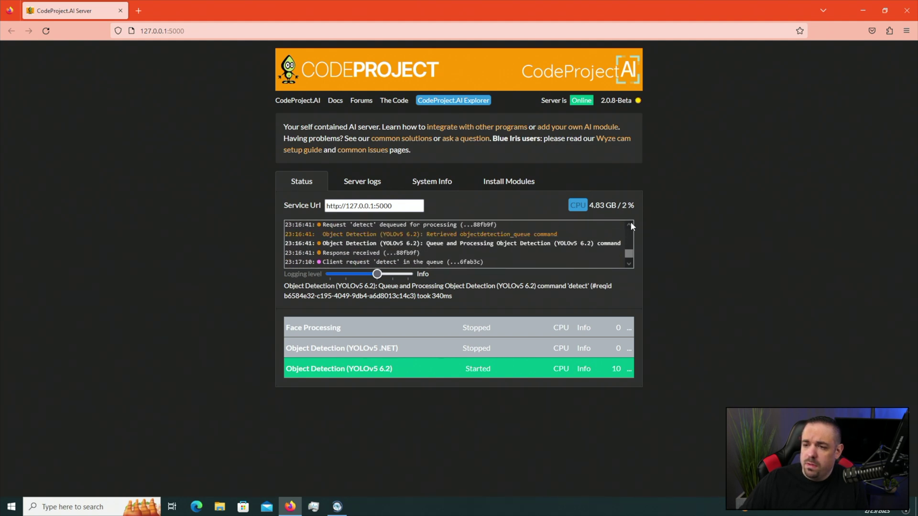
{"action": "left_click", "coordinate": [630, 262]}
{"action": "left_click", "coordinate": [630, 262]}
{"action": "left_click", "coordinate": [630, 261]}
{"action": "left_click", "coordinate": [630, 261]}
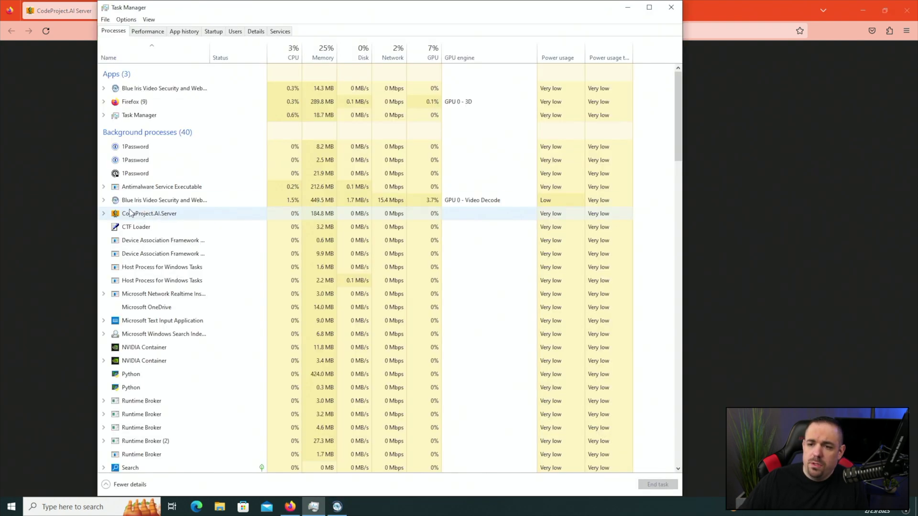
Check the processor load in Task Manager and Blue Iris, and the detection times on the CodeProject.AI Server page.
{"action": "left_click", "coordinate": [319, 512]}
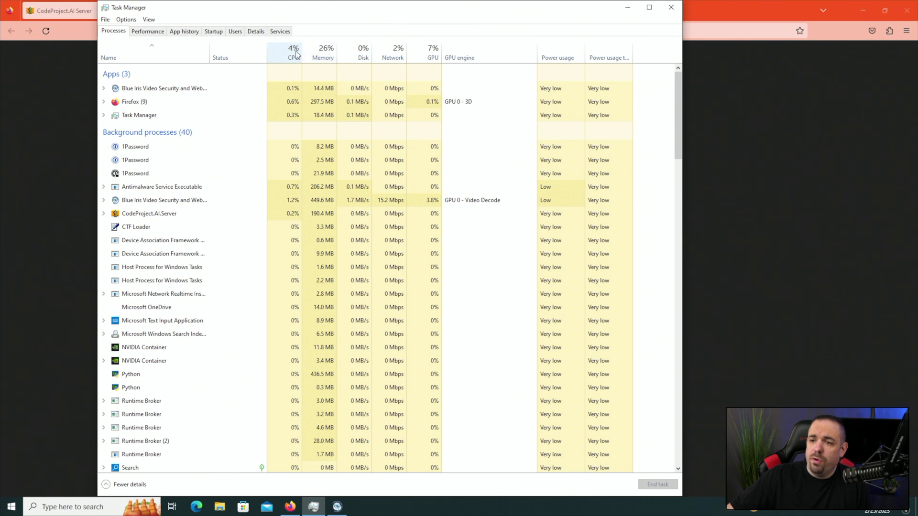
{"action": "left_click", "coordinate": [338, 507]}
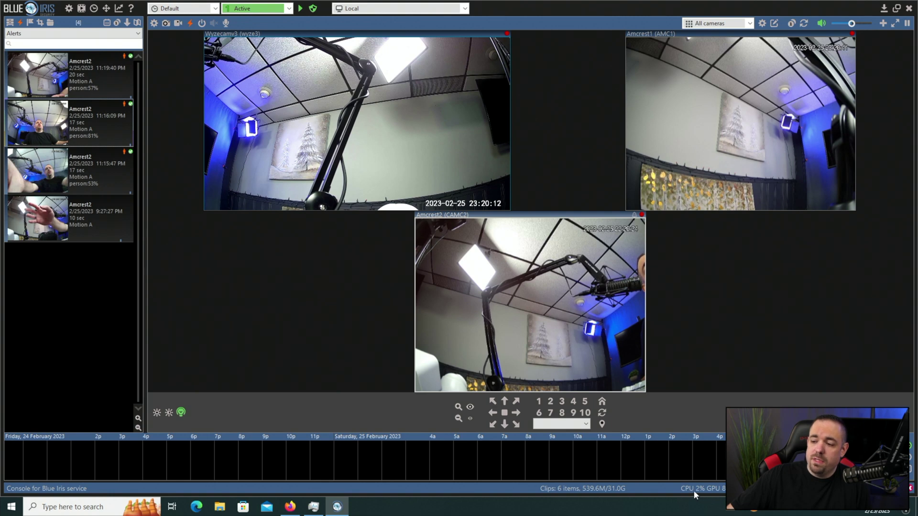
{"action": "left_click", "coordinate": [324, 505]}
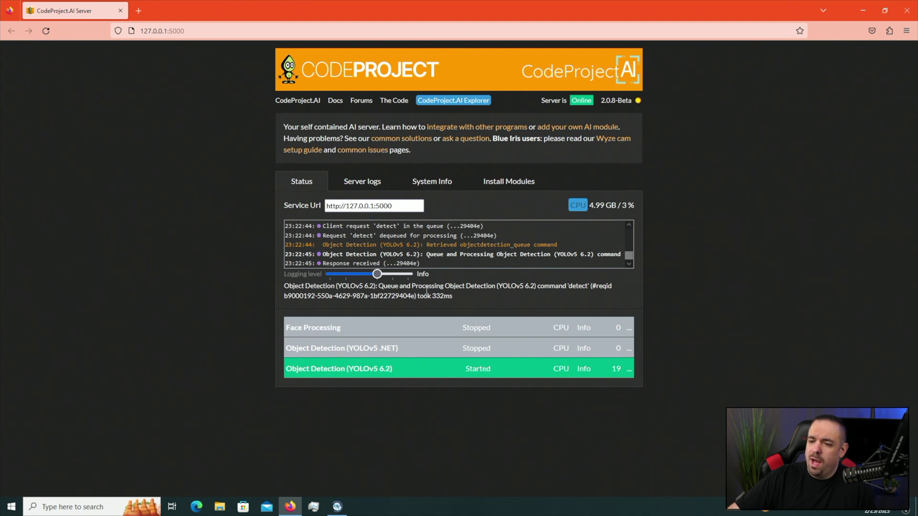
{"action": "left_click", "coordinate": [338, 506]}
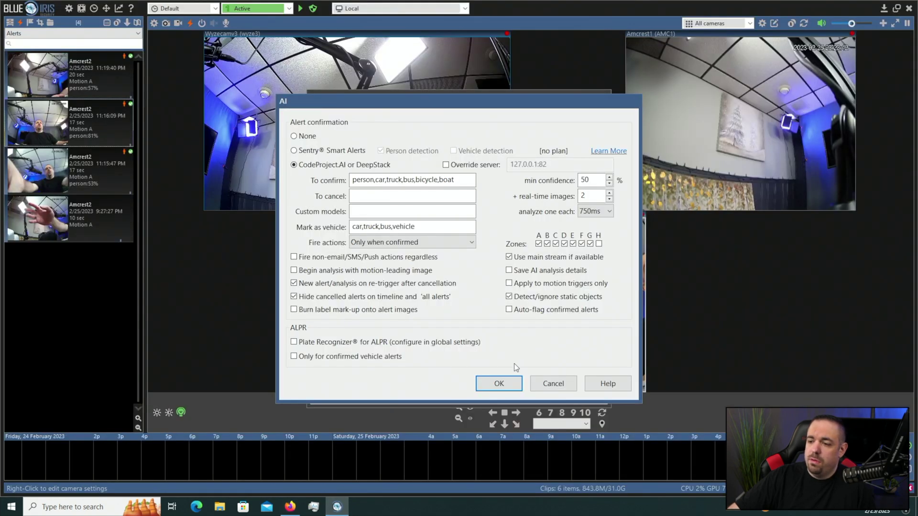
Close Amcrest2's AI and camera settings without saving.
{"action": "left_click", "coordinate": [554, 383]}
{"action": "left_click", "coordinate": [537, 387]}
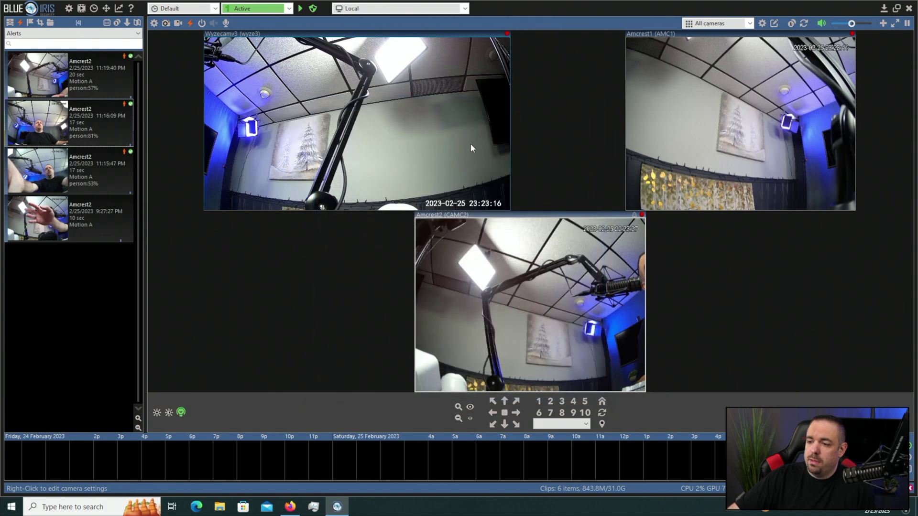
Examine the static object detection option in Amcrest2's trigger AI settings, and close the settings without saving.
{"action": "right_click", "coordinate": [515, 256]}
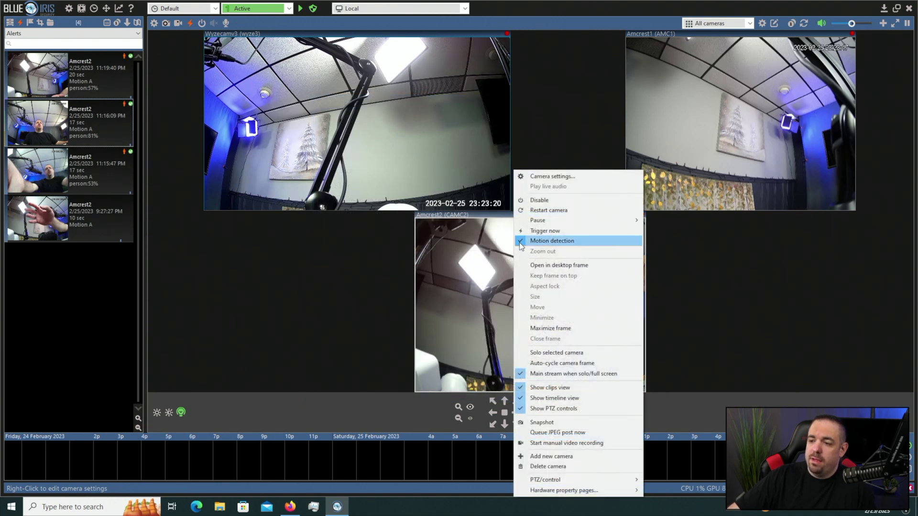
{"action": "left_click", "coordinate": [540, 177]}
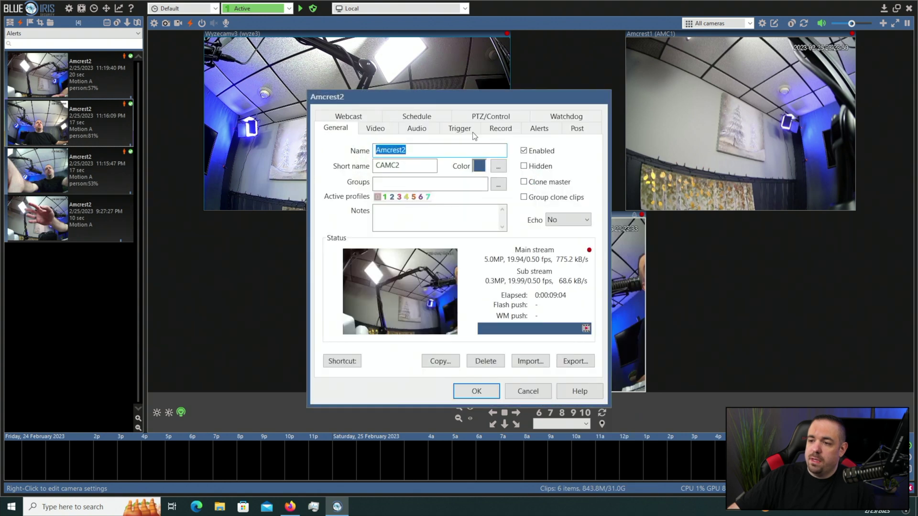
{"action": "left_click", "coordinate": [459, 128]}
{"action": "left_click", "coordinate": [524, 263]}
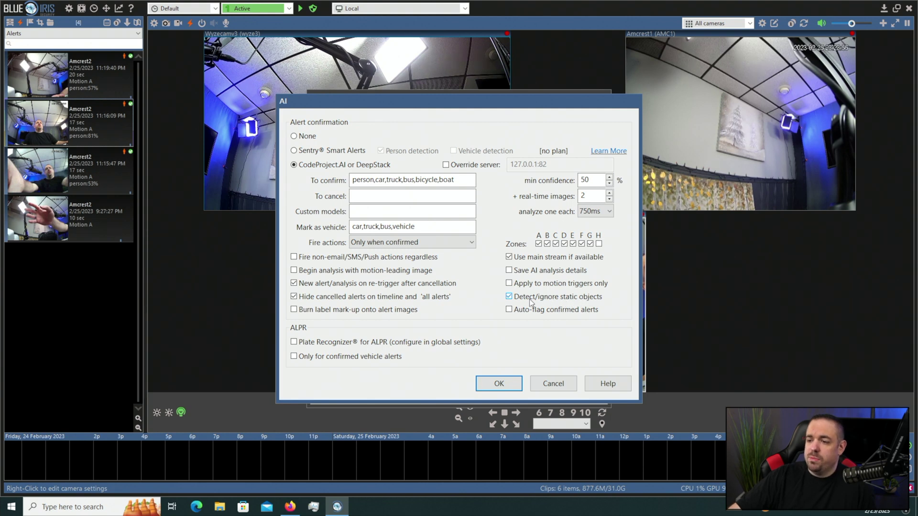
{"action": "left_click", "coordinate": [554, 384]}
{"action": "left_click", "coordinate": [528, 389]}
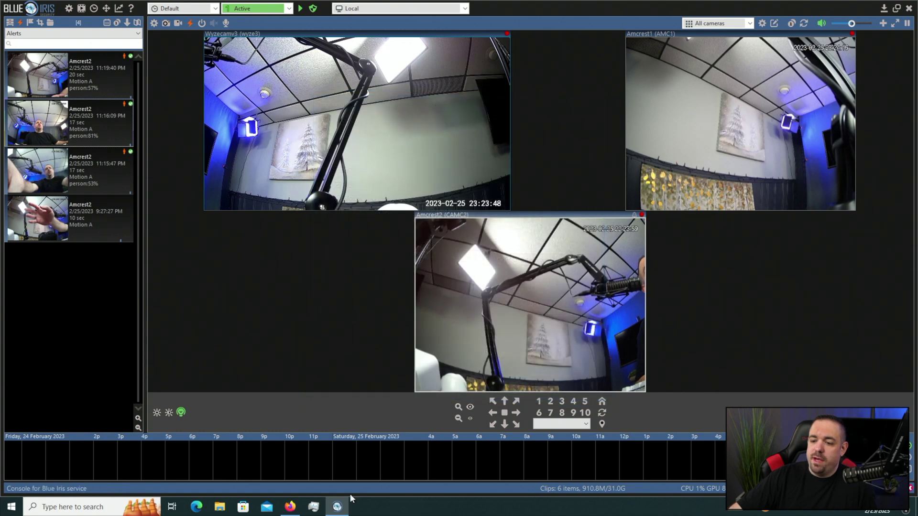
Check the object detection module's status on the CodeProject.AI Server page in Firefox, and return to Blue Iris.
{"action": "left_click", "coordinate": [291, 507]}
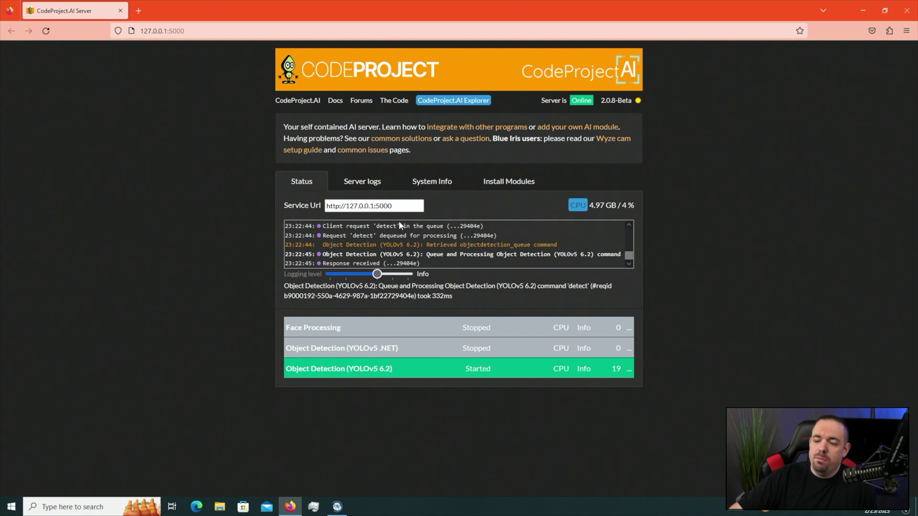
{"action": "left_click", "coordinate": [345, 502]}
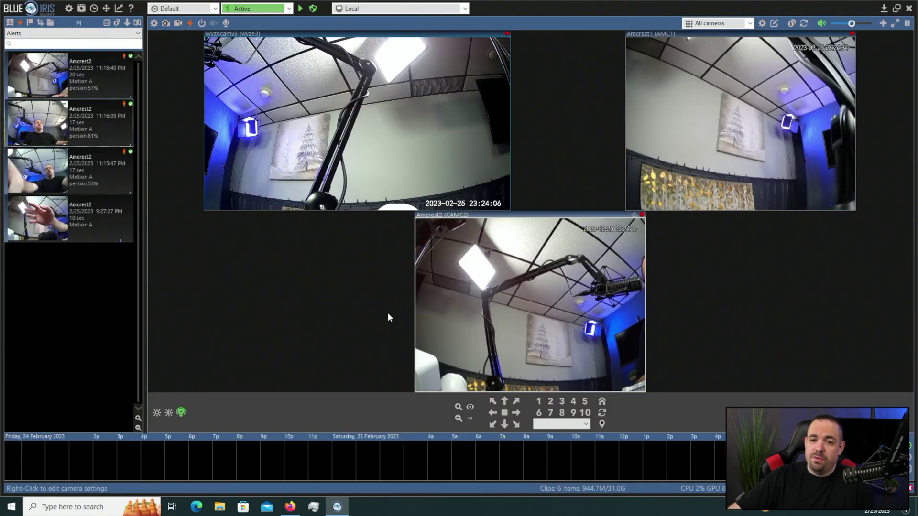
Start a new push notification in Amcrest2's on-alert action set and go to its required AI objects setting.
{"action": "right_click", "coordinate": [515, 239]}
{"action": "left_click", "coordinate": [531, 175]}
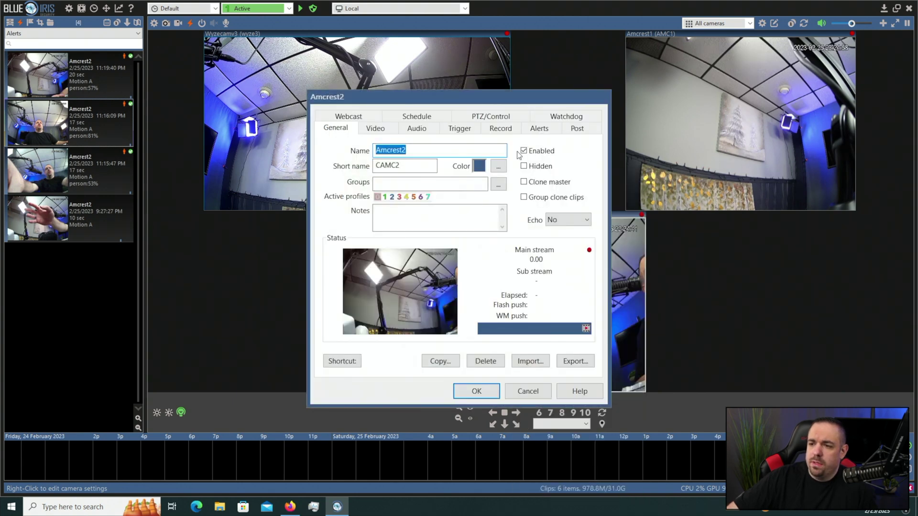
{"action": "left_click", "coordinate": [539, 128]}
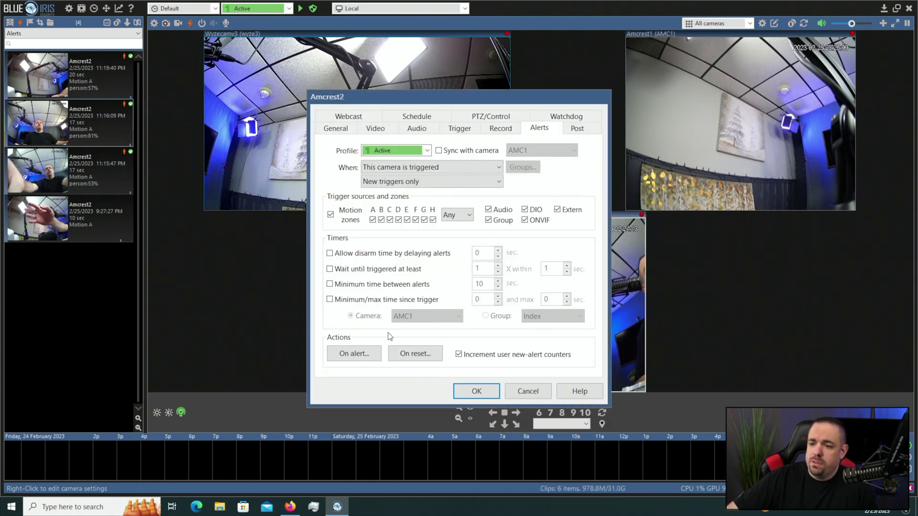
{"action": "left_click", "coordinate": [363, 356]}
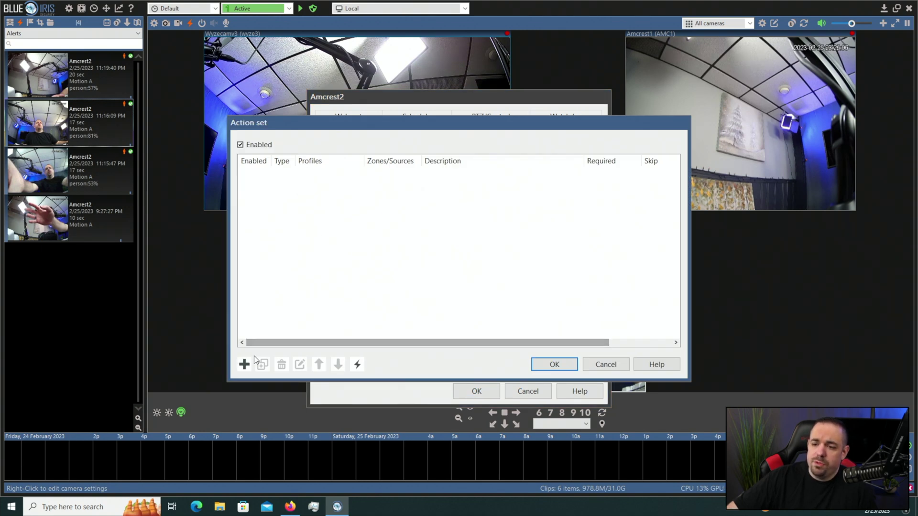
{"action": "left_click", "coordinate": [245, 365]}
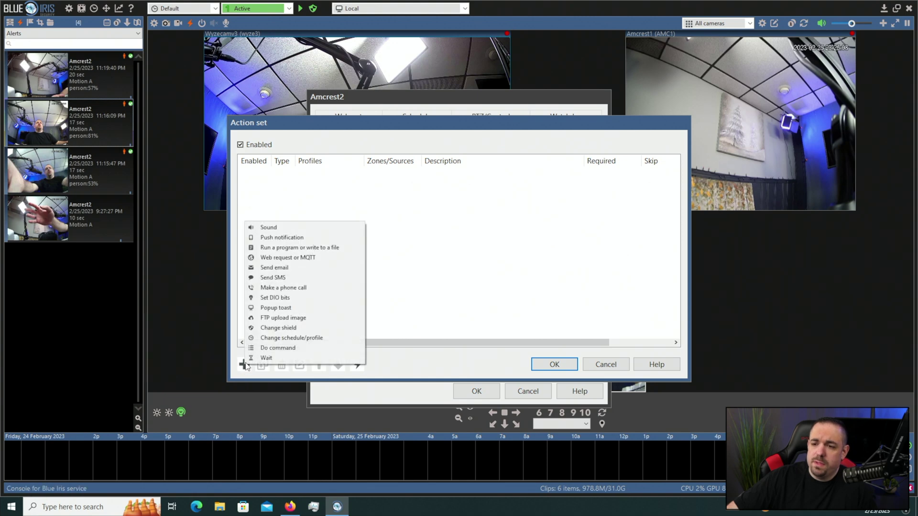
{"action": "left_click", "coordinate": [301, 237]}
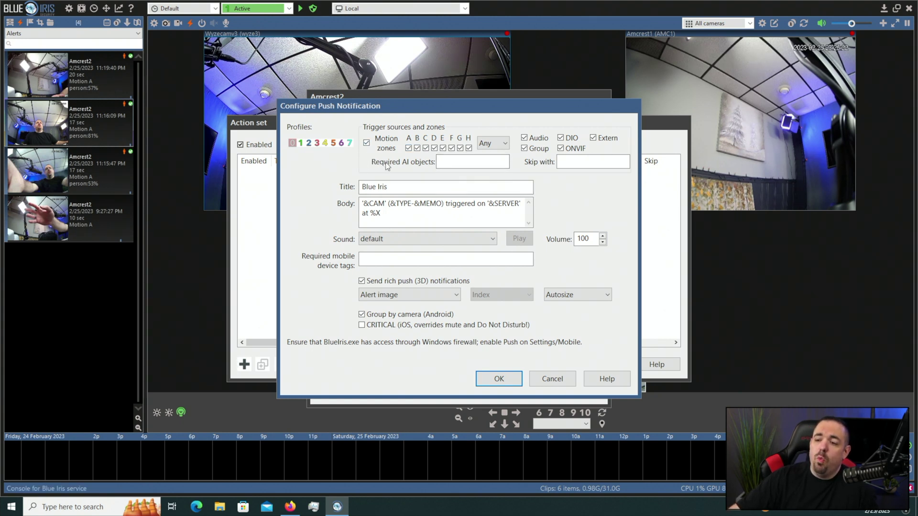
{"action": "left_click", "coordinate": [444, 160]}
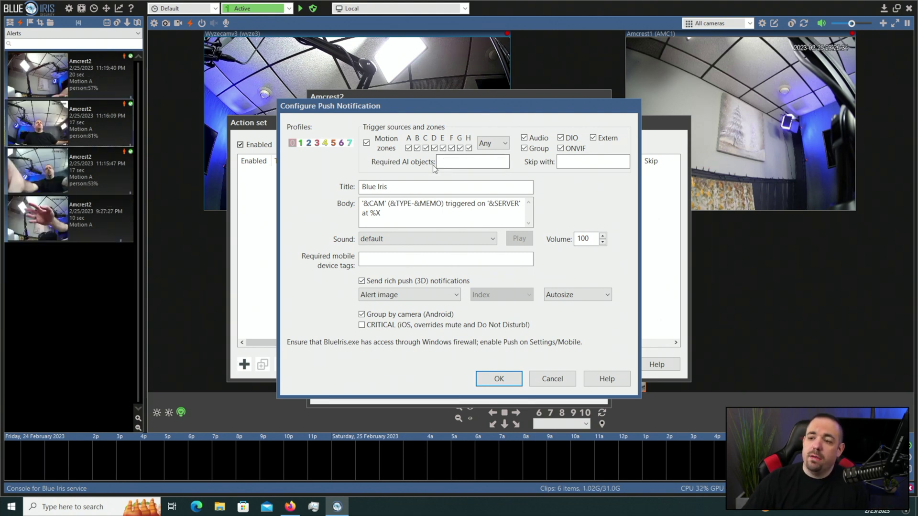
{"action": "left_click", "coordinate": [449, 160]}
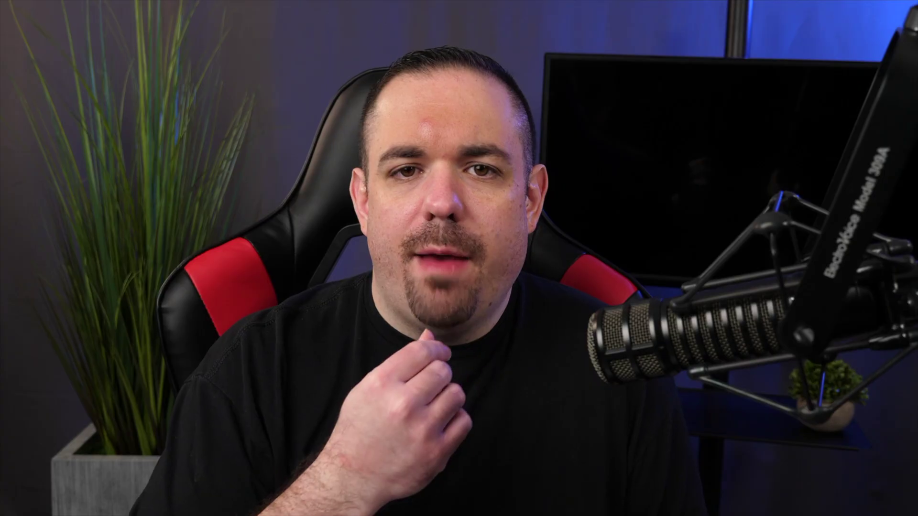